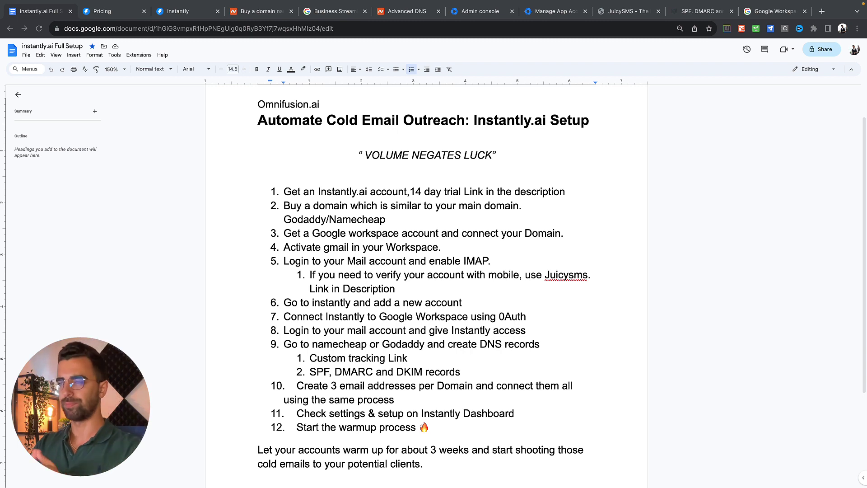
# Open Instantly's pricing plans and highlight the Hypergrowth plan name and its $97/mo price.
pyautogui.click(112, 11)
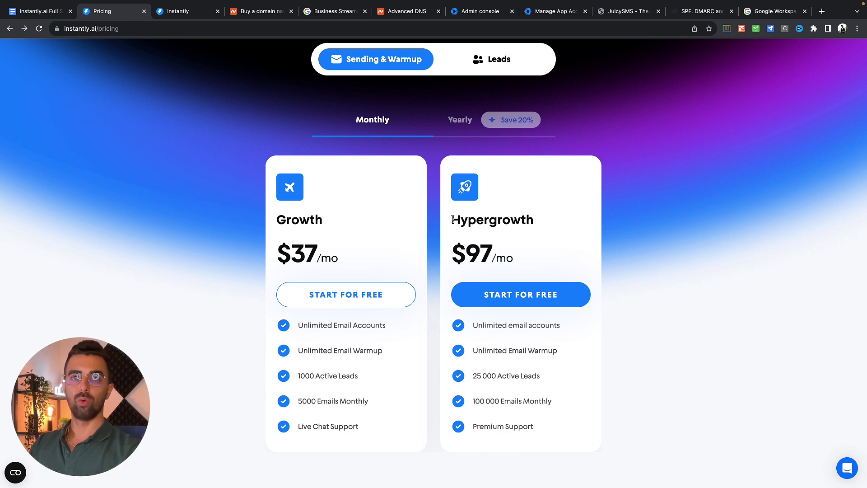
pyautogui.moveTo(452, 219); pyautogui.dragTo(543, 225)
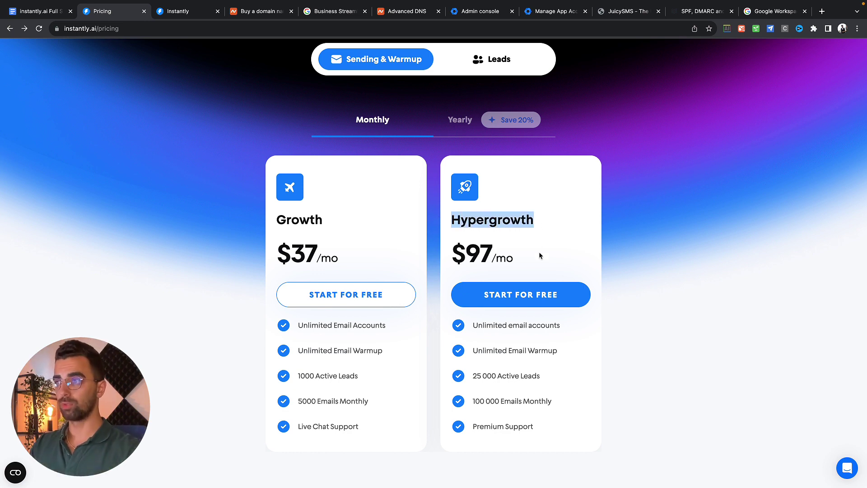
pyautogui.moveTo(539, 256); pyautogui.dragTo(542, 260)
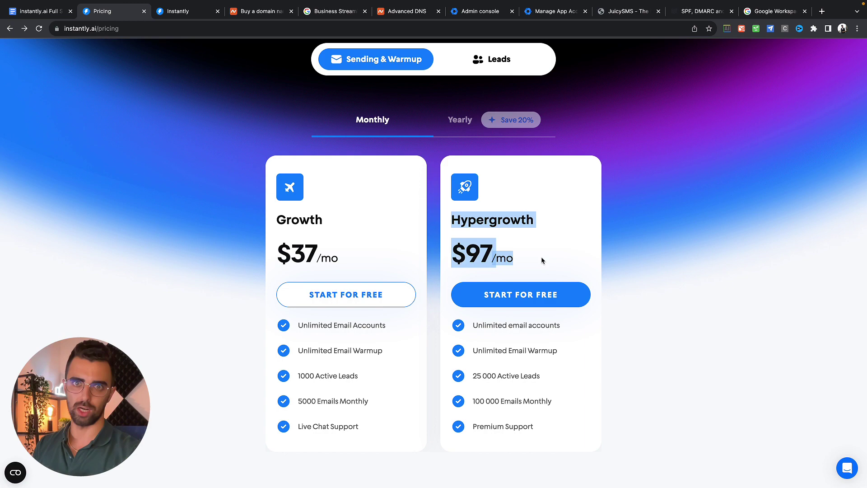
pyautogui.click(470, 218)
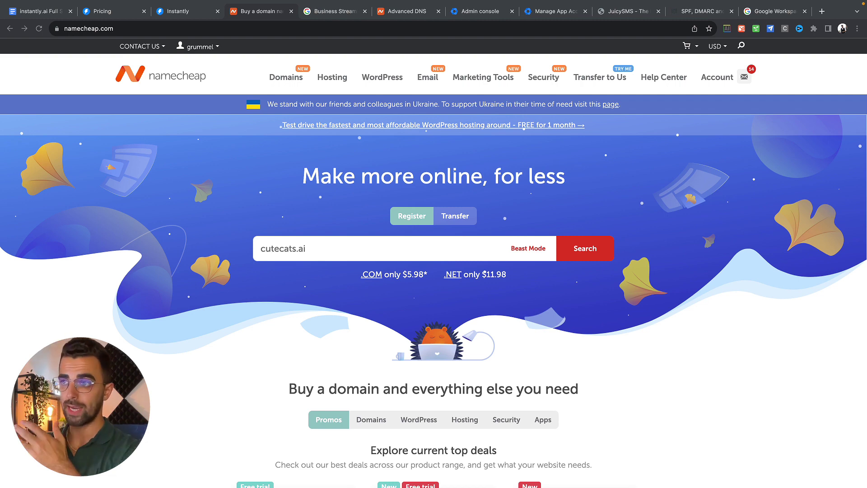
# Change the Namecheap domain search from cutecats.ai to cutecatsai.com and run it.
pyautogui.click(325, 253)
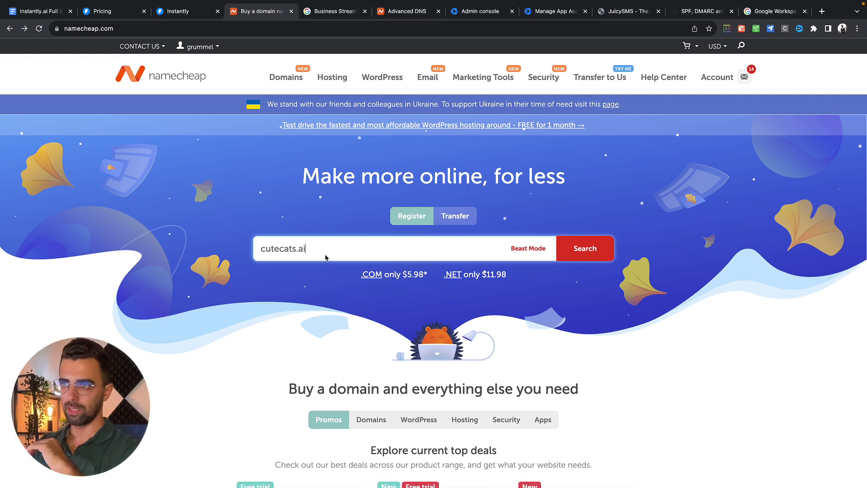
pyautogui.press('BackSpace')
pyautogui.press('BackSpace')
pyautogui.press('BackSpace')
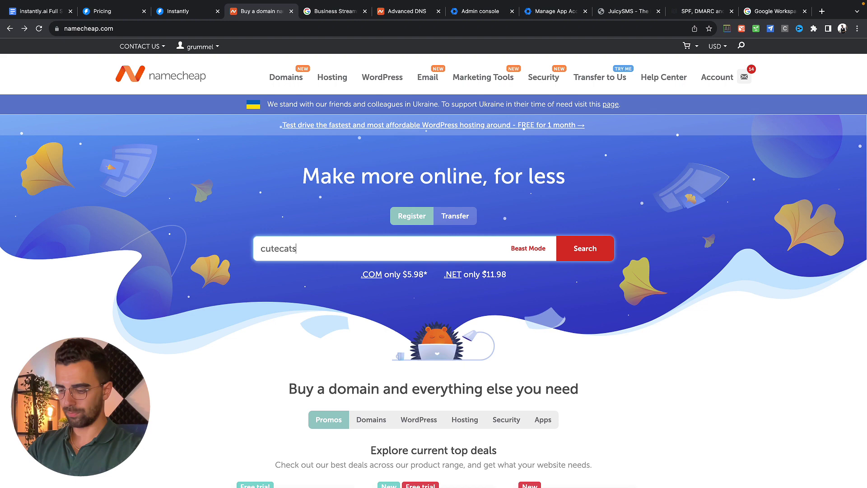
pyautogui.write('ai.com')
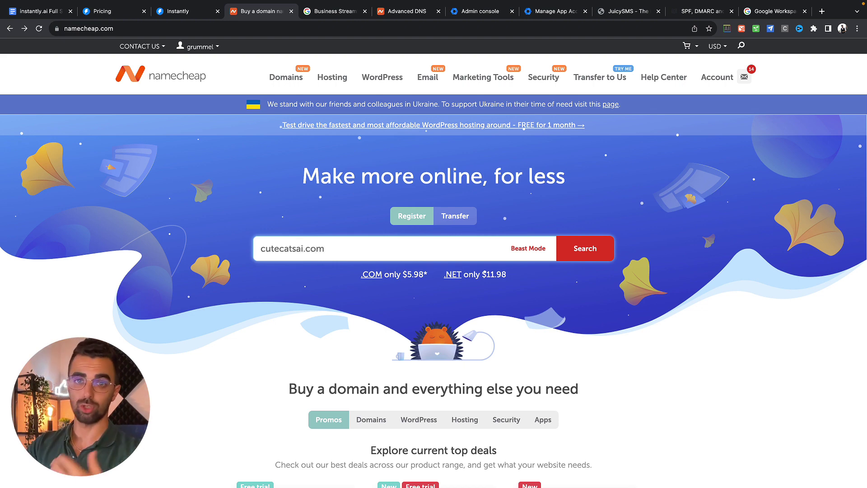
pyautogui.press('Return')
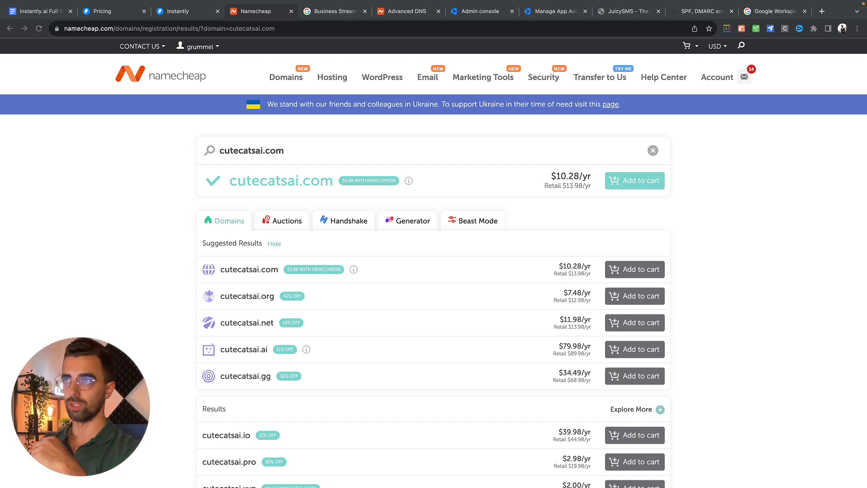
# Go to Account > Domains > Manage domains in the Admin console and choose Add a domain.
pyautogui.click(339, 13)
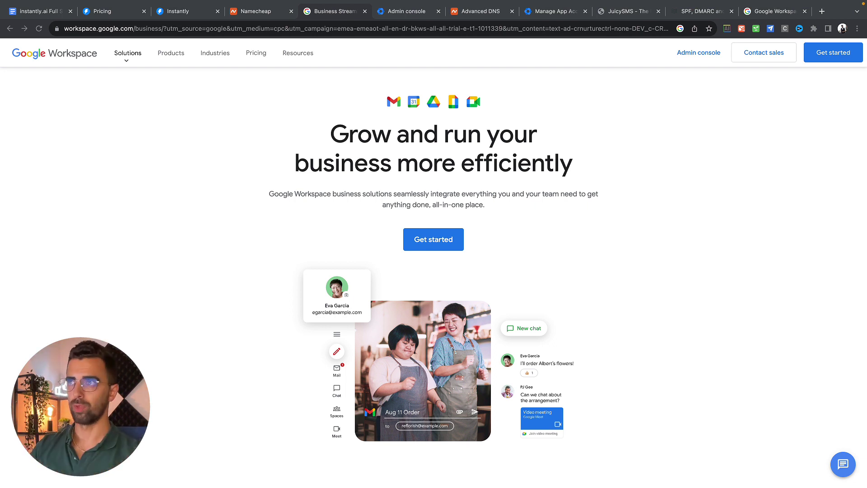
pyautogui.click(419, 16)
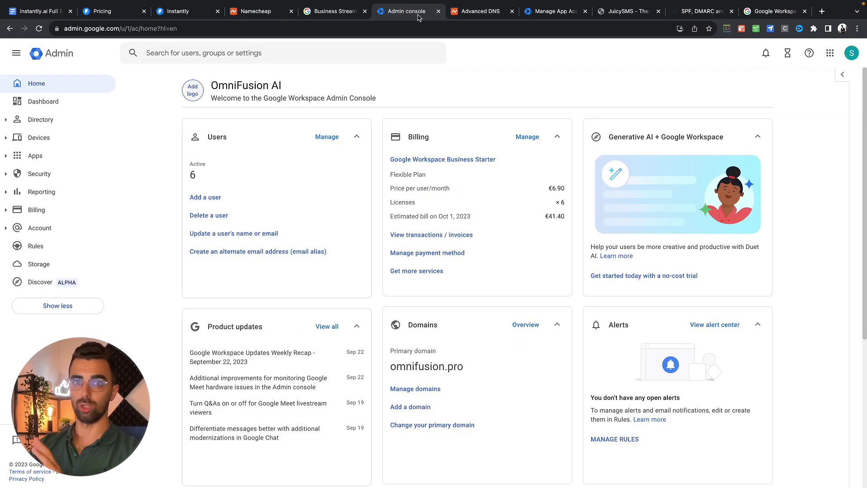
pyautogui.click(27, 231)
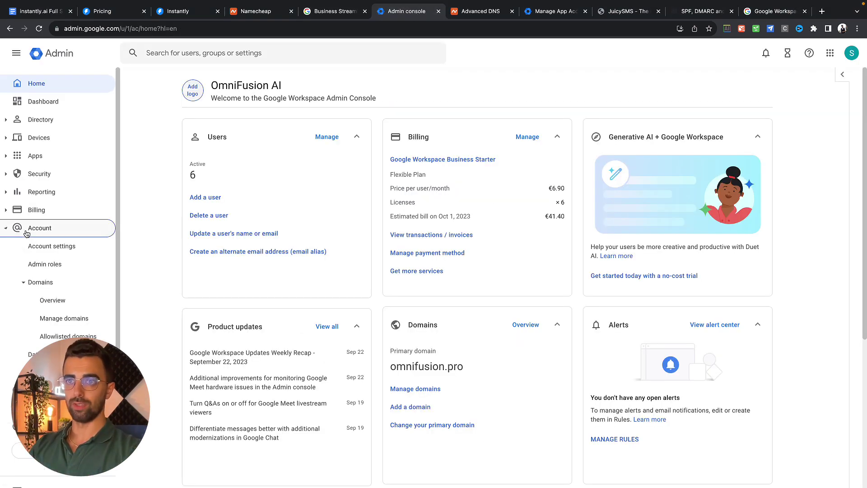
pyautogui.click(68, 322)
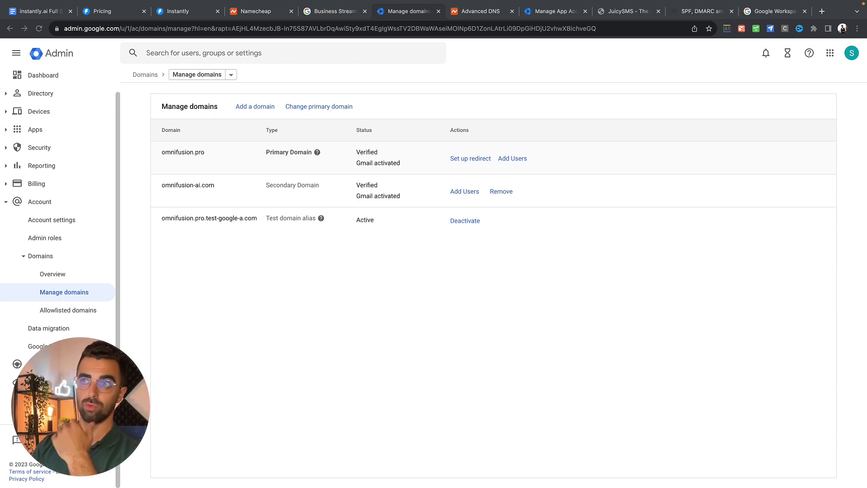
pyautogui.click(252, 107)
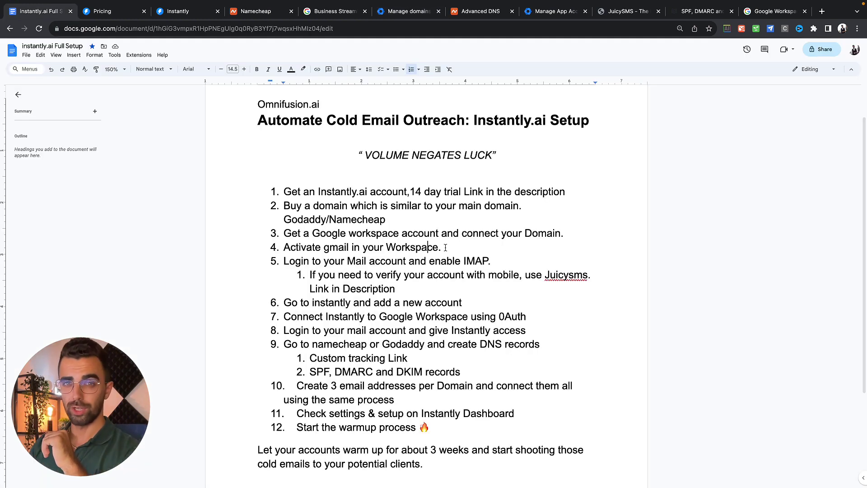
# Mark the end of checklist item 4, then return to the Admin console's domains page.
pyautogui.doubleClick(445, 249)
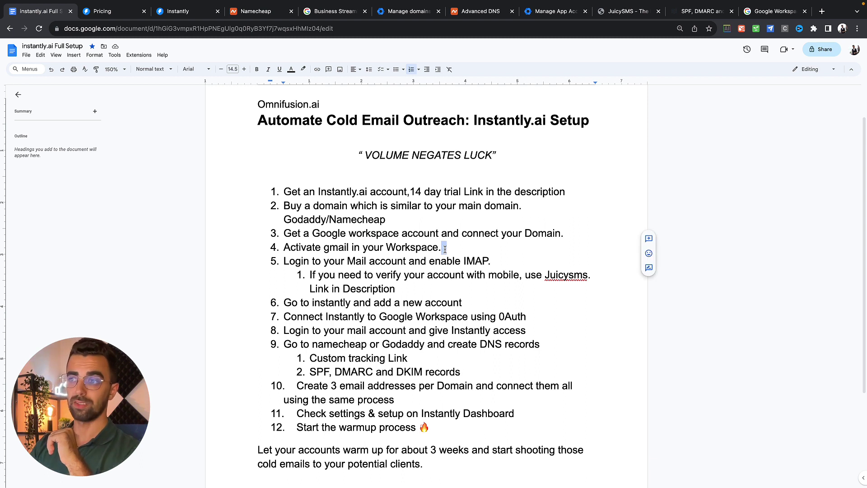
pyautogui.click(444, 249)
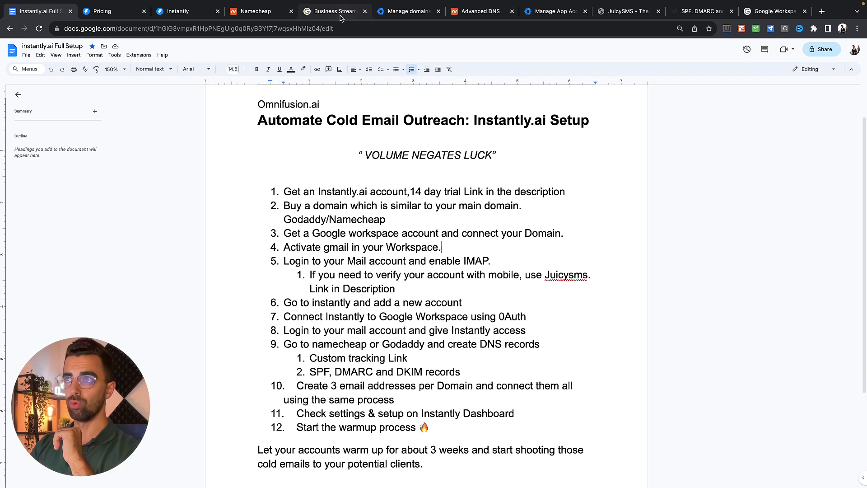
pyautogui.click(411, 12)
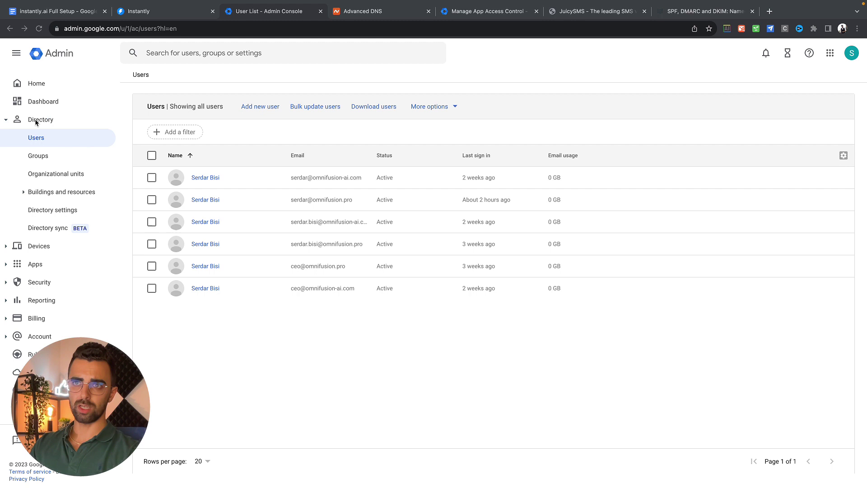
# Start a new user on the omnifusion.pro domain and enter the user's first and last name.
pyautogui.click(262, 106)
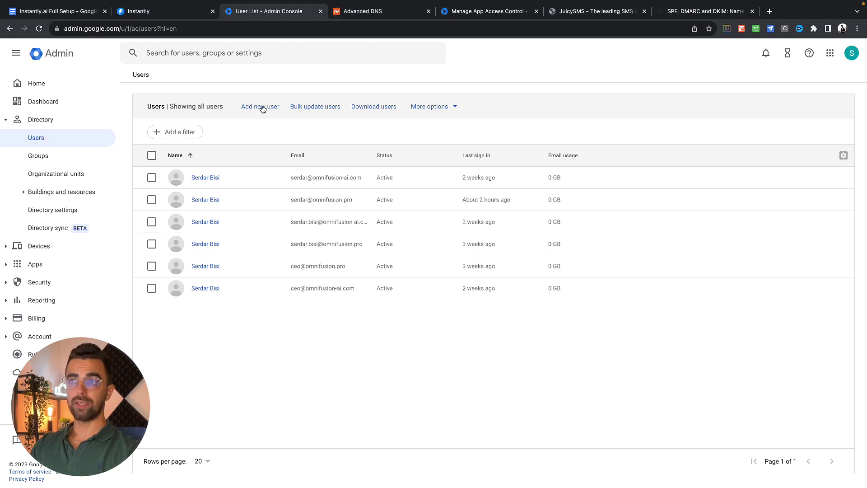
pyautogui.click(486, 161)
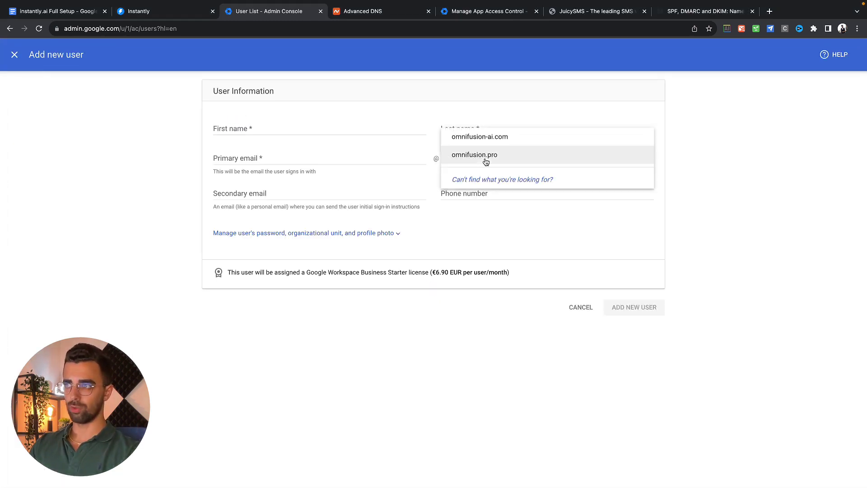
pyautogui.click(497, 155)
pyautogui.click(288, 141)
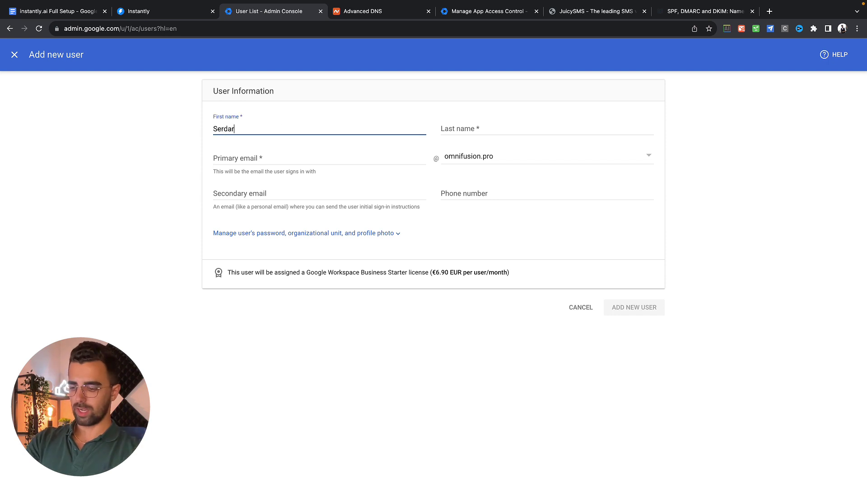
pyautogui.press('Tab')
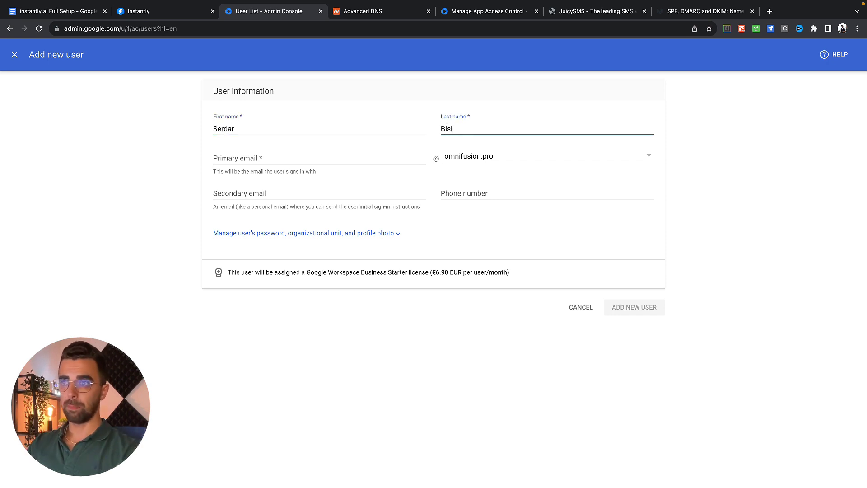
pyautogui.click(222, 158)
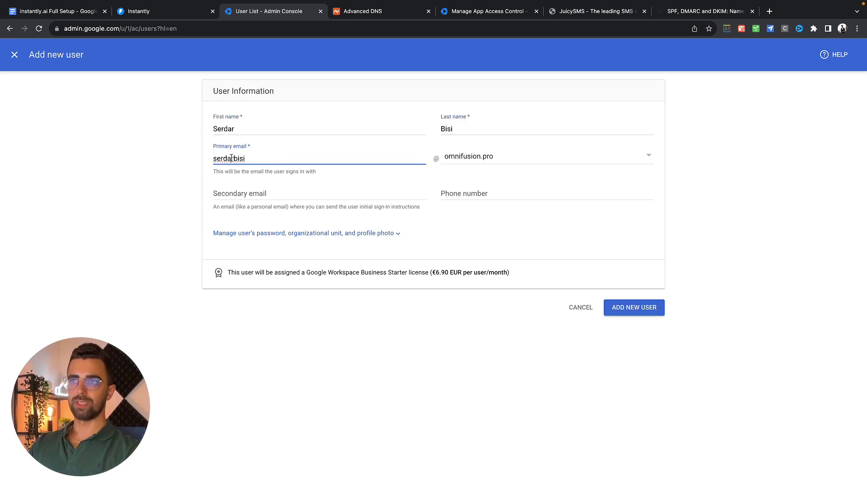
pyautogui.doubleClick(231, 158)
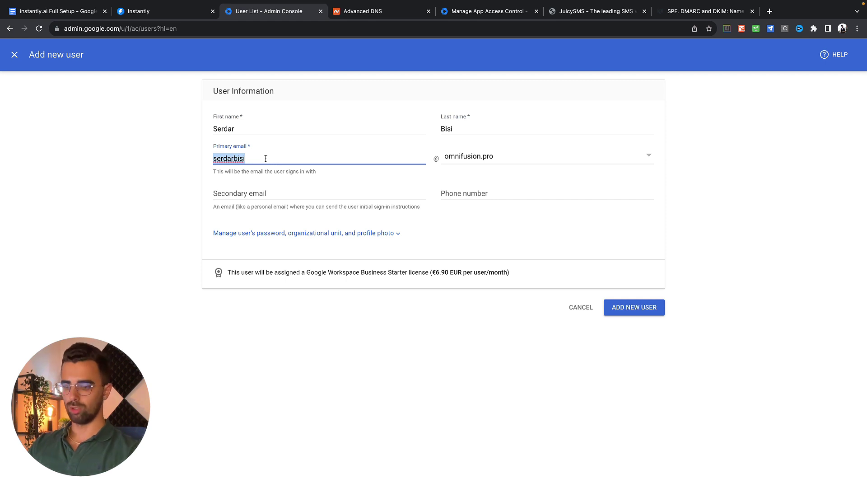
pyautogui.write('serd')
pyautogui.press('BackSpace')
pyautogui.press('BackSpace')
pyautogui.press('BackSpace')
pyautogui.press('BackSpace')
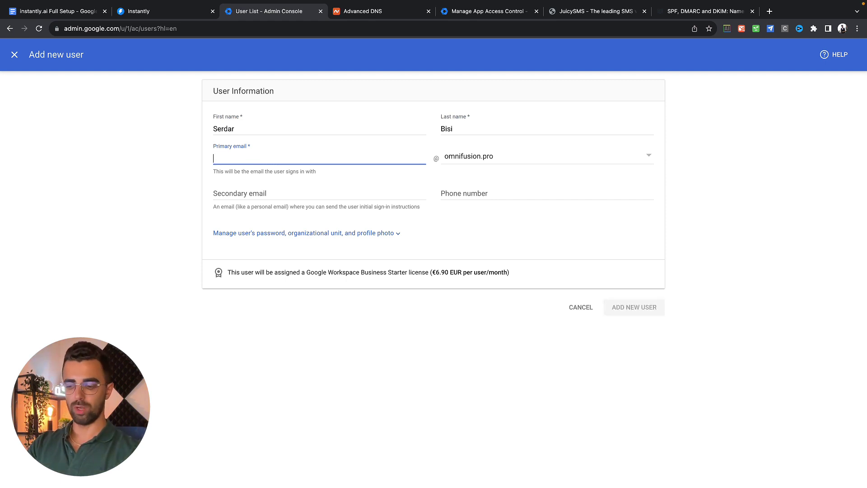
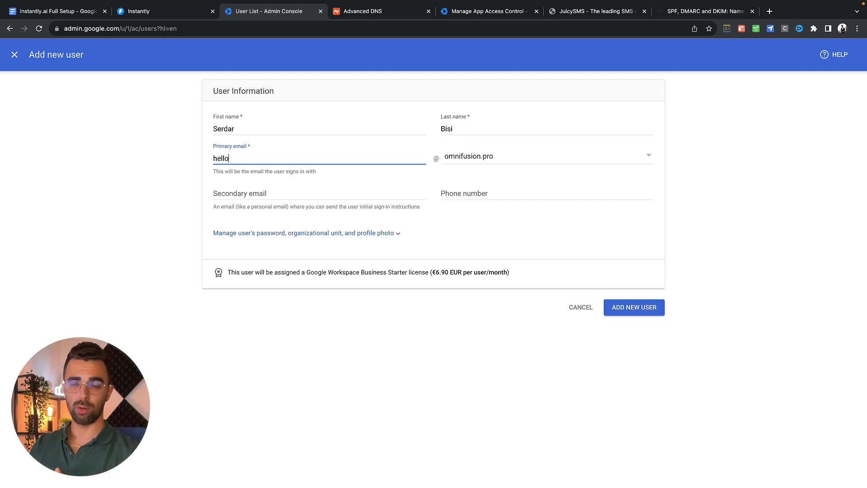
pyautogui.click(636, 308)
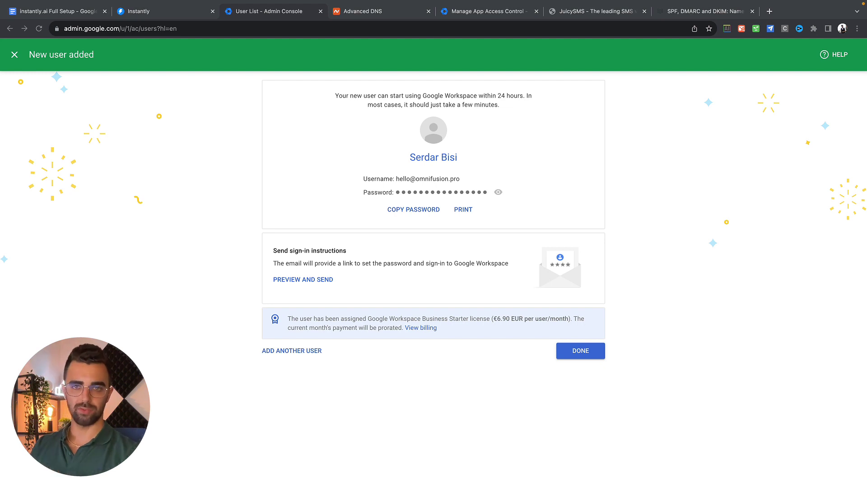
# Open Gmail in a new tab and enter the new omnifusion.pro mailbox address to sign in.
pyautogui.click(770, 12)
pyautogui.write('gmail')
pyautogui.press('Return')
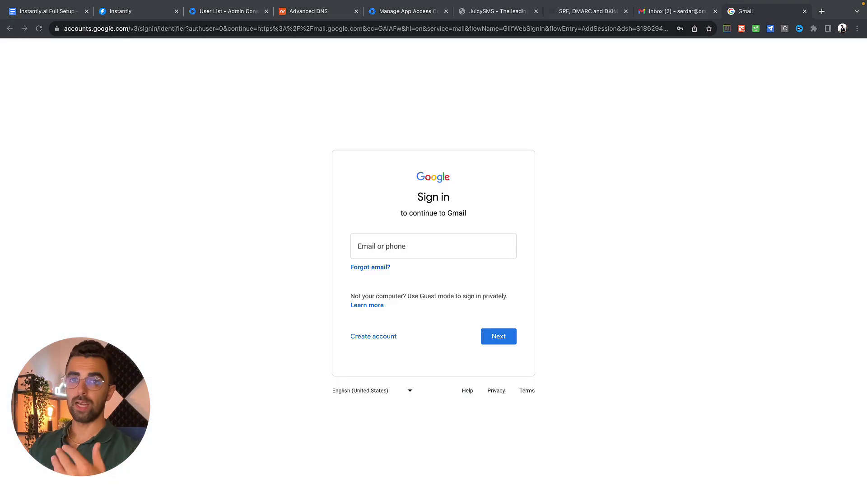
pyautogui.click(425, 247)
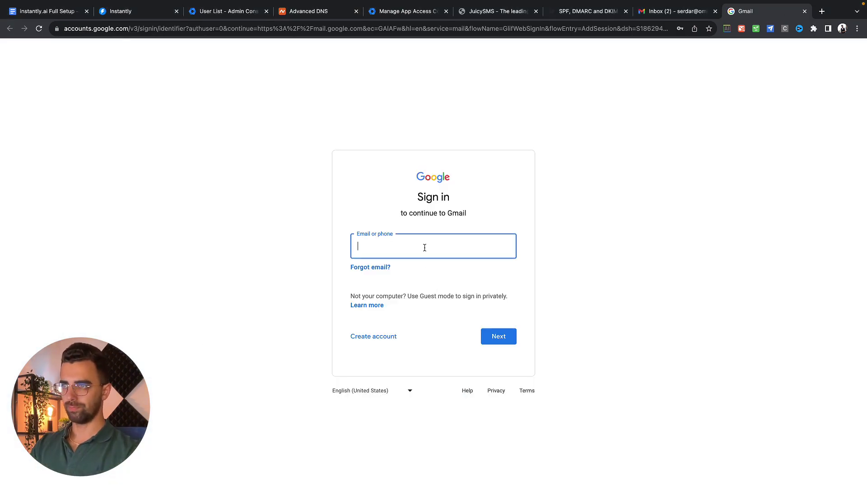
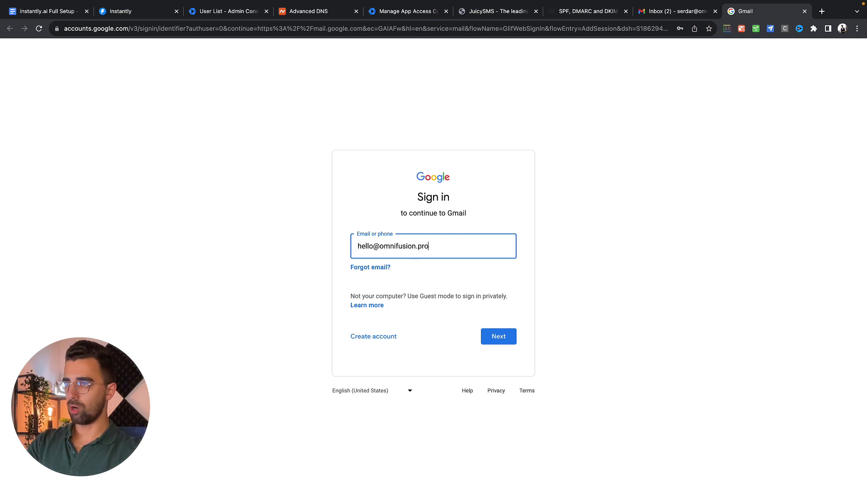
pyautogui.press('Return')
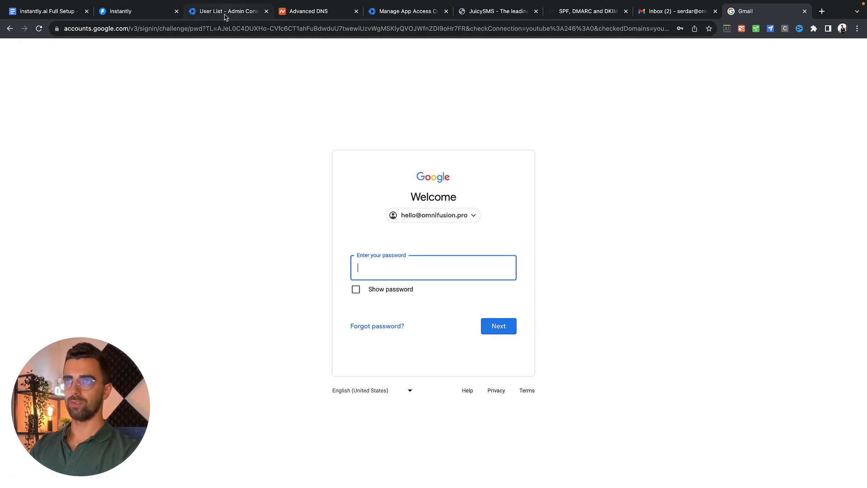
# Copy the new account's password into the sign-in page and accept the account terms.
pyautogui.click(224, 11)
pyautogui.click(422, 211)
pyautogui.click(768, 11)
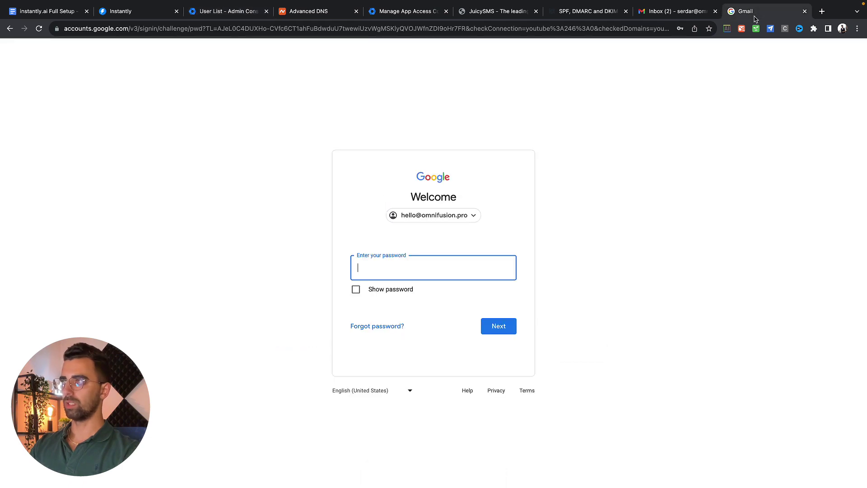
pyautogui.hotkey('ctrl', 'v')
pyautogui.click(495, 325)
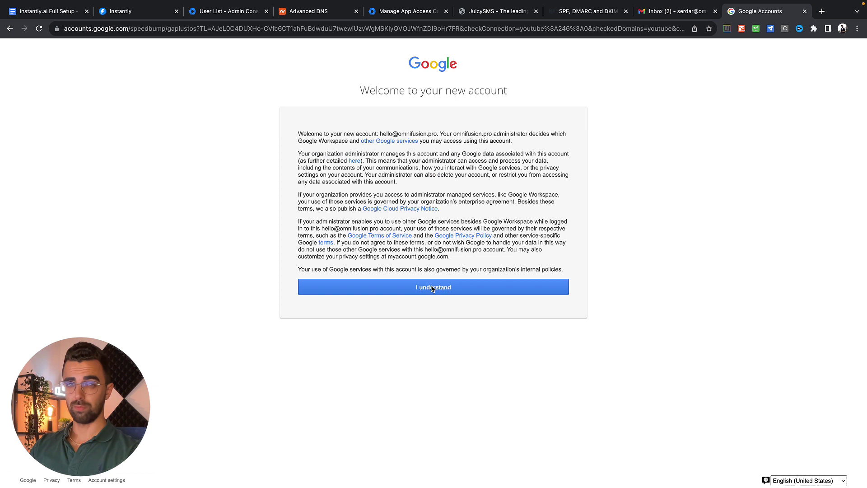
pyautogui.click(432, 288)
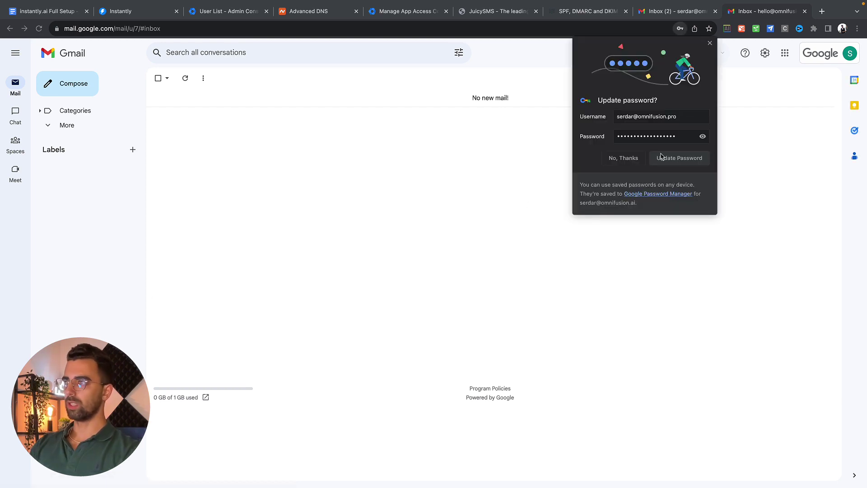
# Dismiss the password prompt, then enable IMAP under Forwarding and POP/IMAP and save.
pyautogui.click(676, 157)
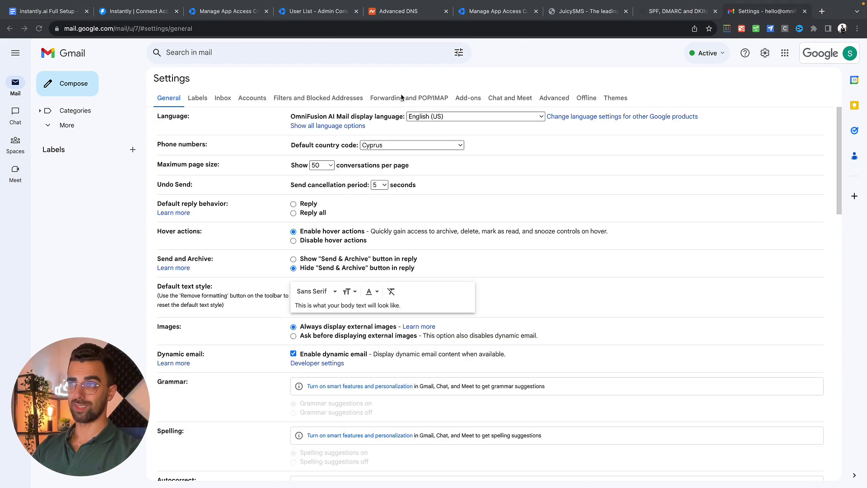
pyautogui.click(407, 100)
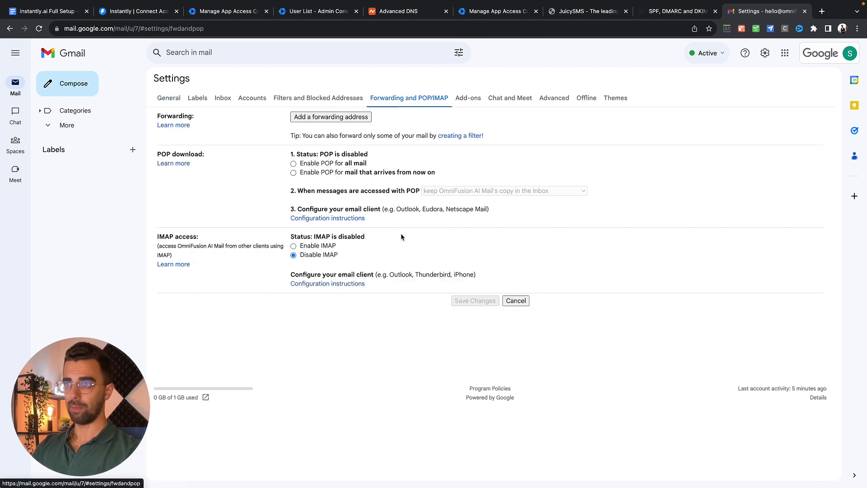
pyautogui.click(294, 246)
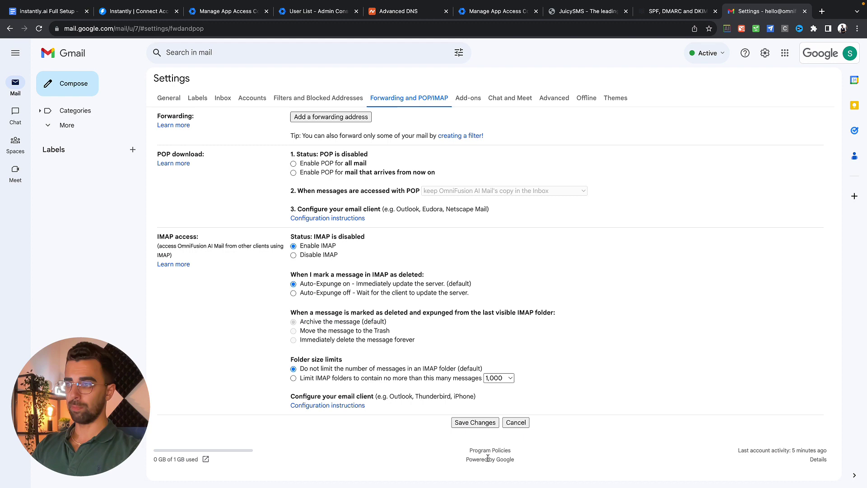
pyautogui.click(476, 423)
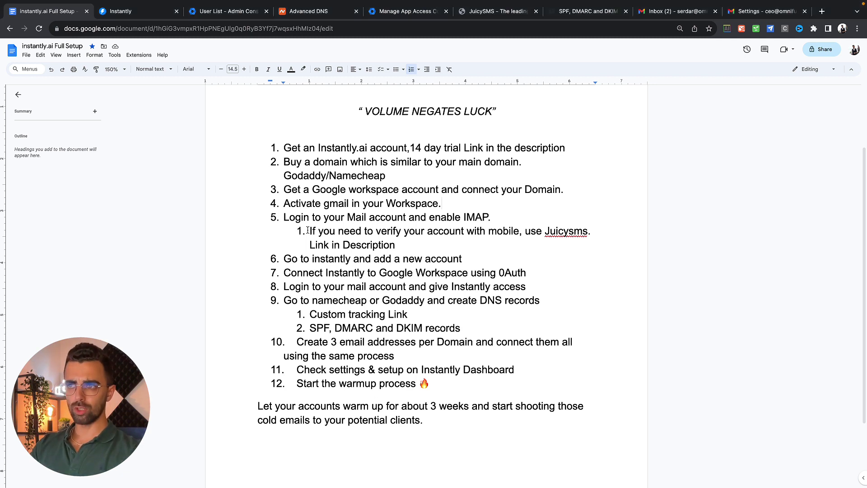
# Highlight the Juicysms phone-verification tip in the checklist, then switch to the JuicySMS site.
pyautogui.moveTo(310, 231); pyautogui.dragTo(581, 233)
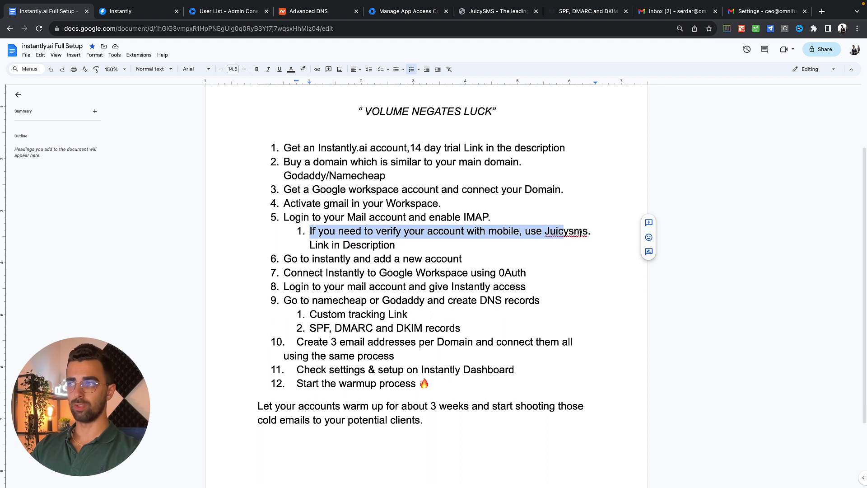
pyautogui.click(569, 231)
pyautogui.click(511, 231)
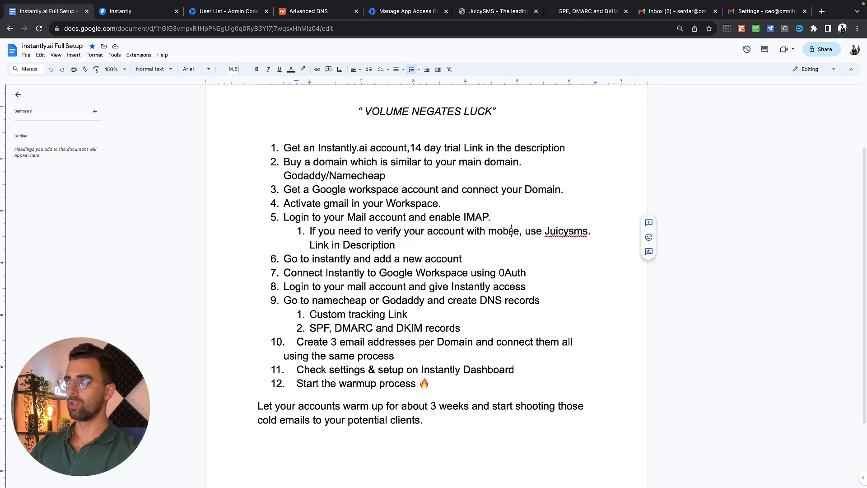
pyautogui.click(498, 176)
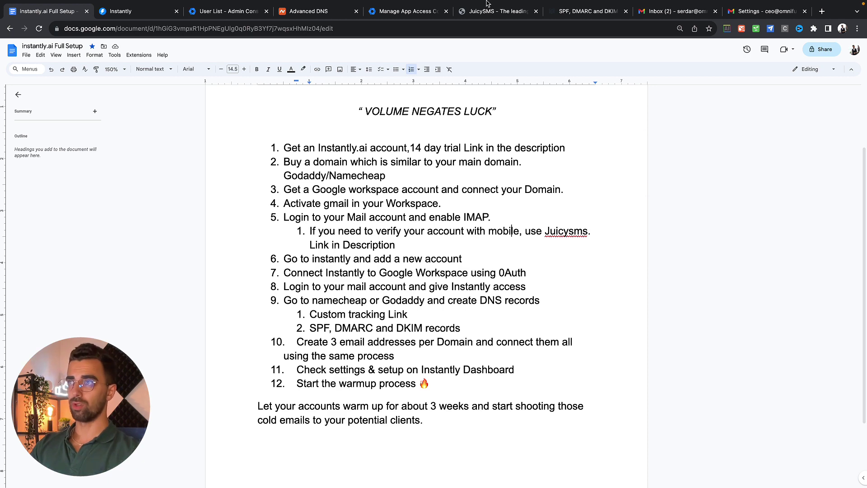
pyautogui.press('super+6')
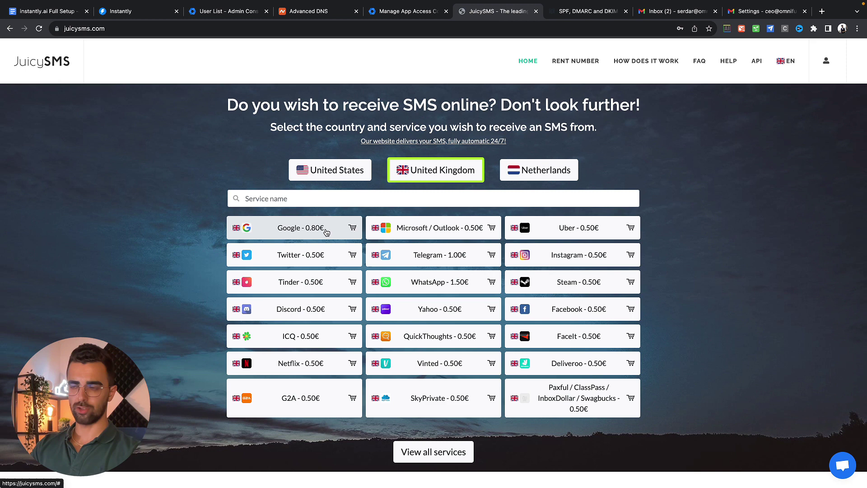
# Select the United Kingdom Google number offer at 0.80€.
pyautogui.click(304, 231)
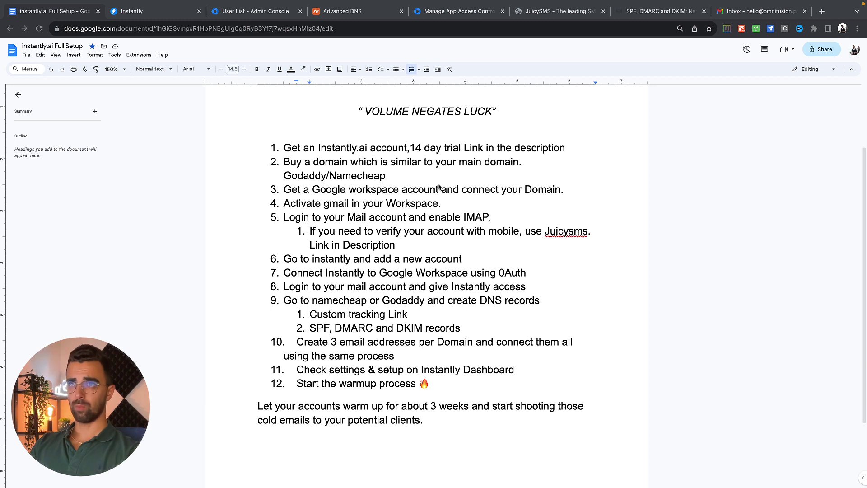
# Switch to Instantly's Email Accounts page and scroll through the connected omnifusion mailboxes.
pyautogui.click(161, 13)
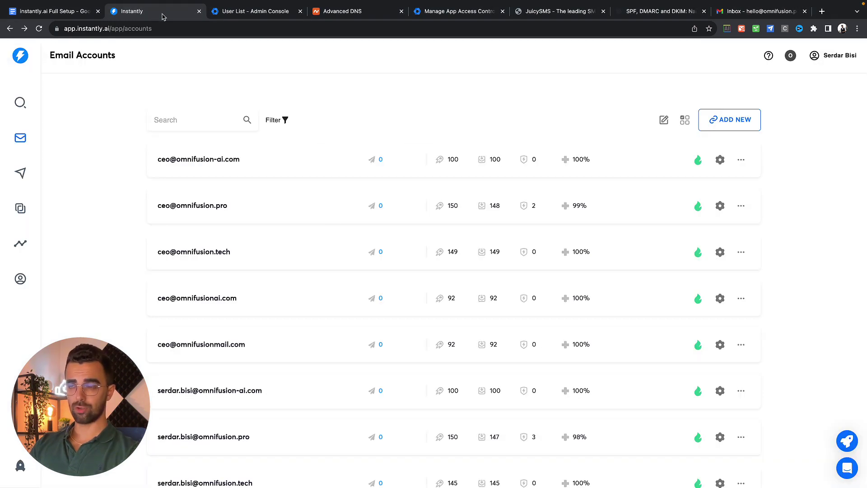
pyautogui.scroll(-1, 350, 274)
pyautogui.scroll(-10, 350, 275)
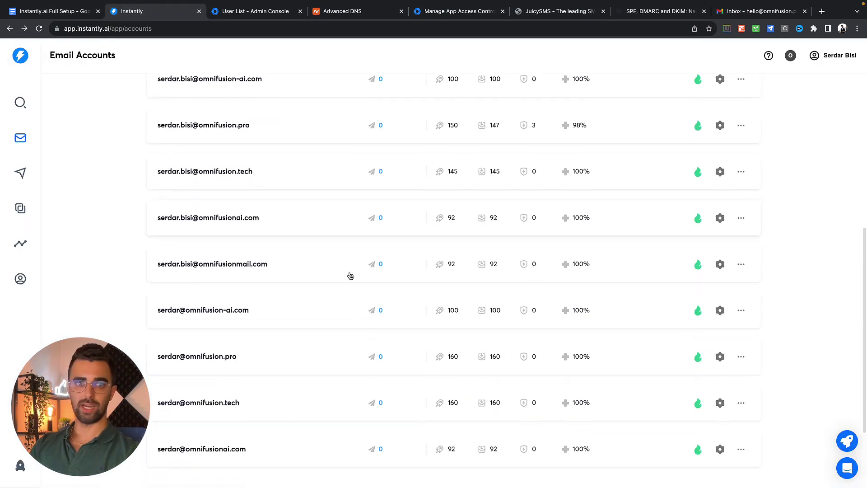
pyautogui.scroll(8, 350, 275)
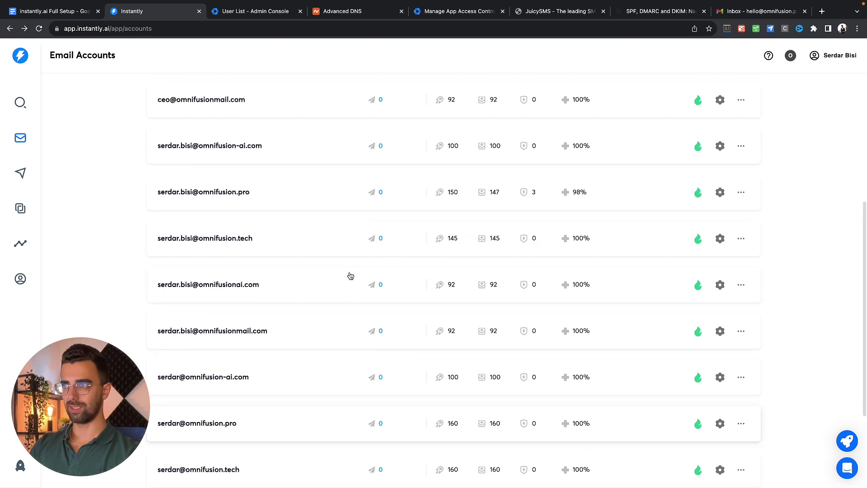
pyautogui.scroll(2, 393, 206)
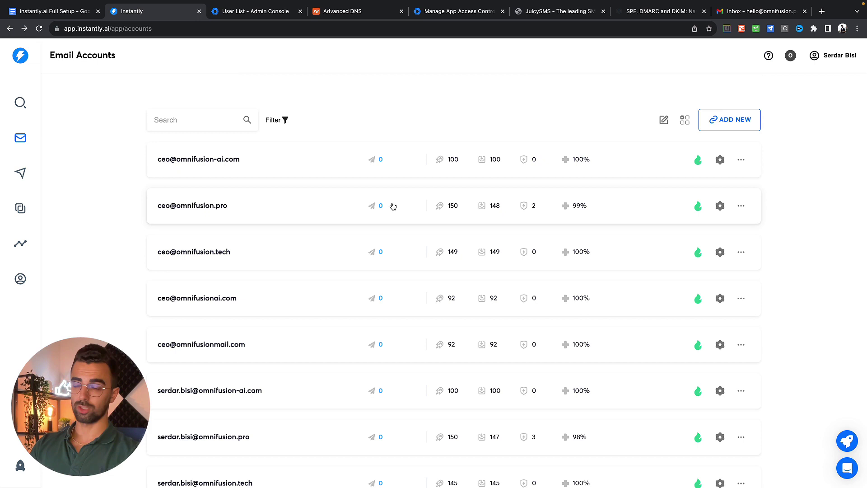
# Add a new Gmail / G-Suite account, confirm IMAP is enabled, and choose the oAuth option.
pyautogui.click(724, 121)
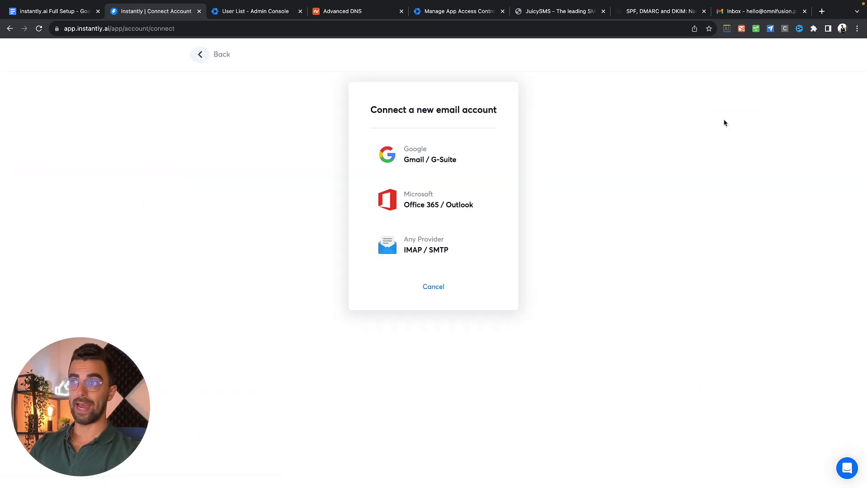
pyautogui.click(431, 162)
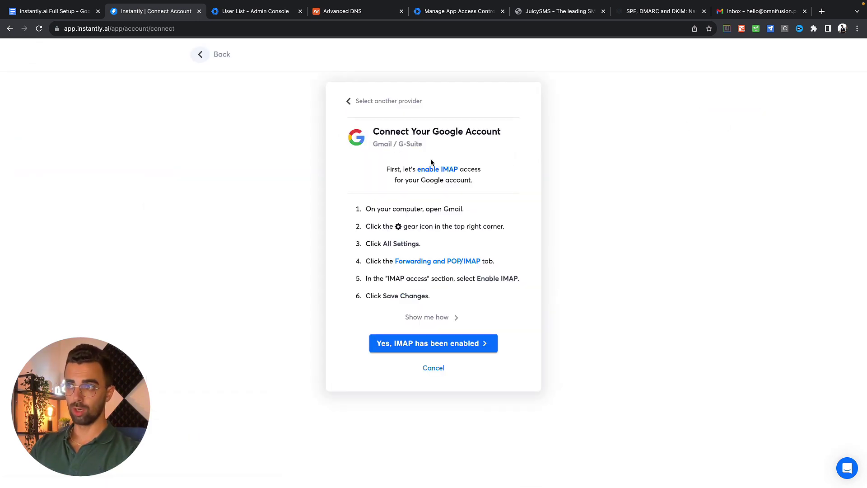
pyautogui.moveTo(415, 170); pyautogui.dragTo(494, 172)
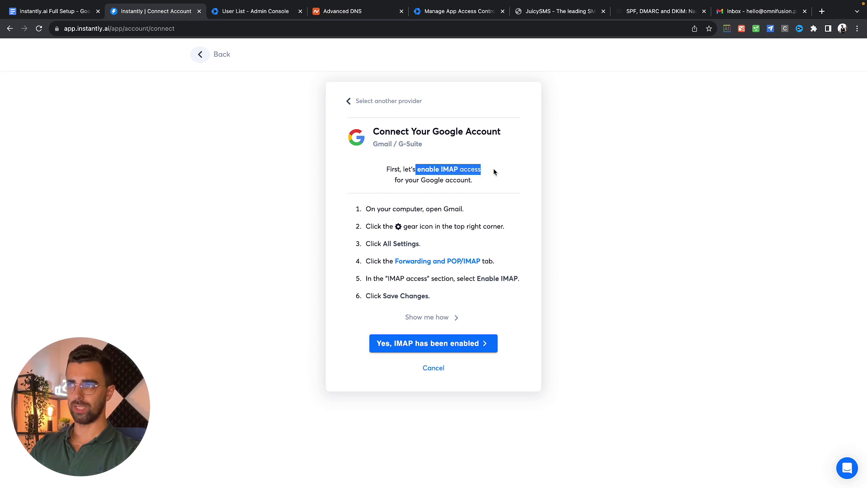
pyautogui.click(493, 172)
pyautogui.click(425, 344)
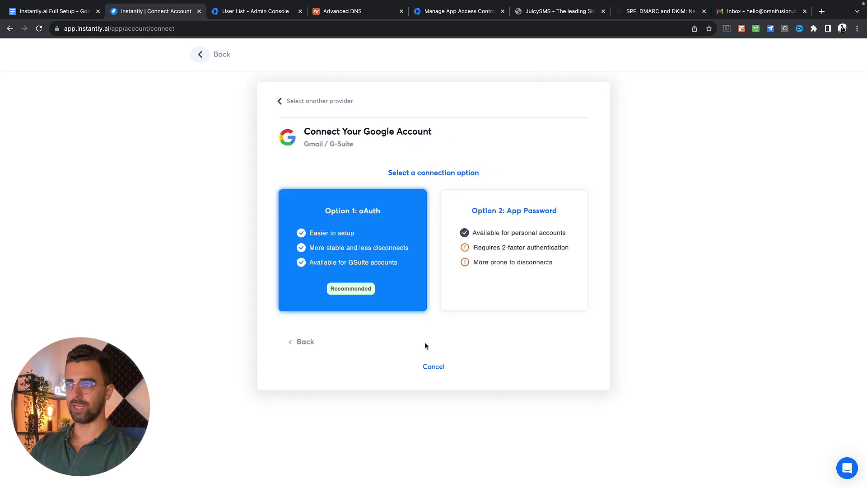
pyautogui.click(349, 227)
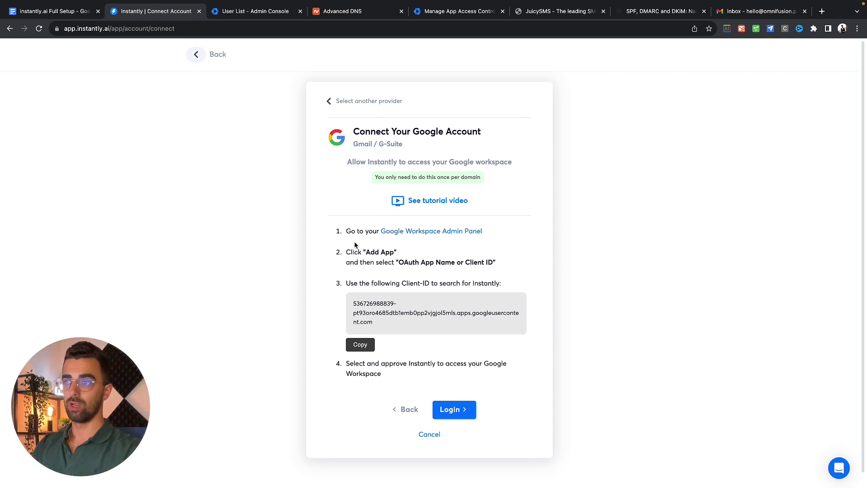
pyautogui.click(436, 232)
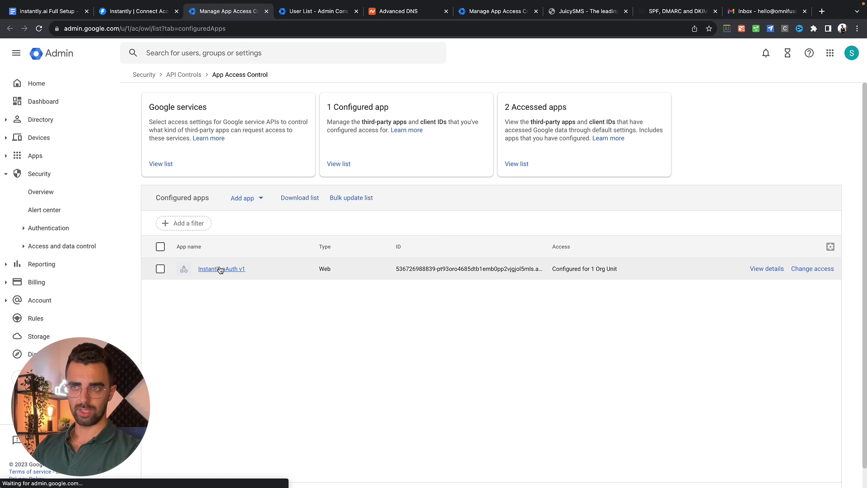
pyautogui.click(251, 200)
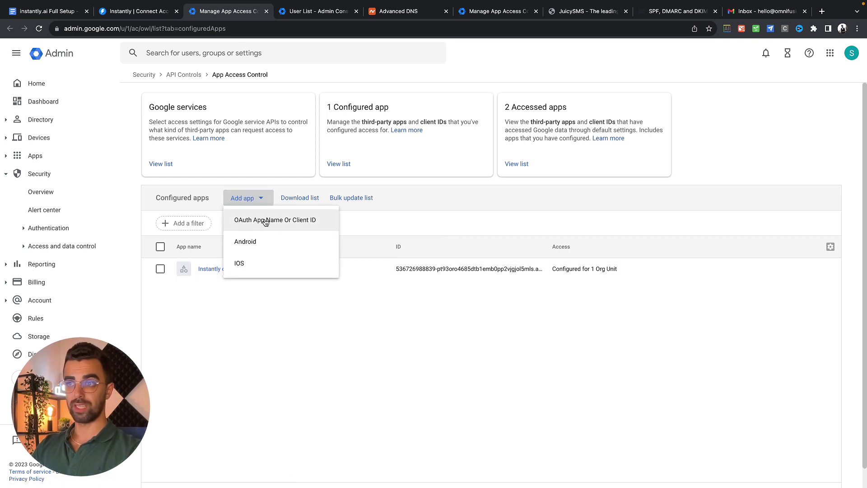
pyautogui.click(241, 175)
pyautogui.click(135, 11)
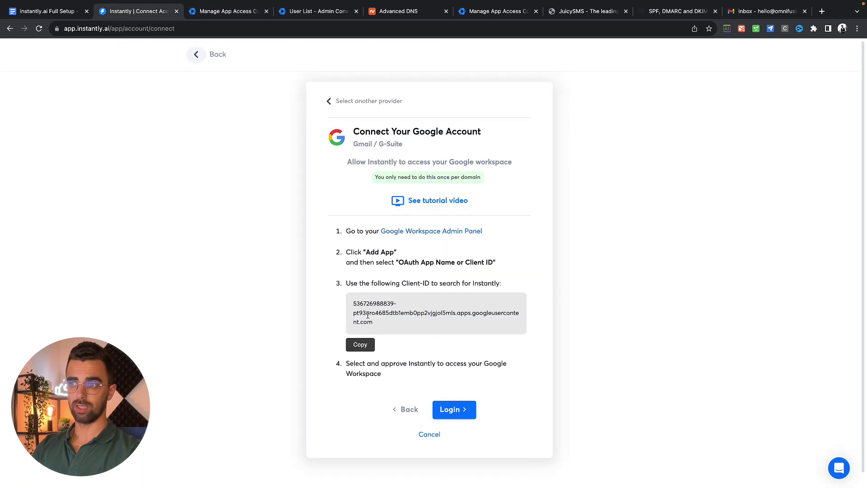
# Copy Instantly's Client-ID, then sign in with the new workspace account and allow Gmail access.
pyautogui.click(360, 344)
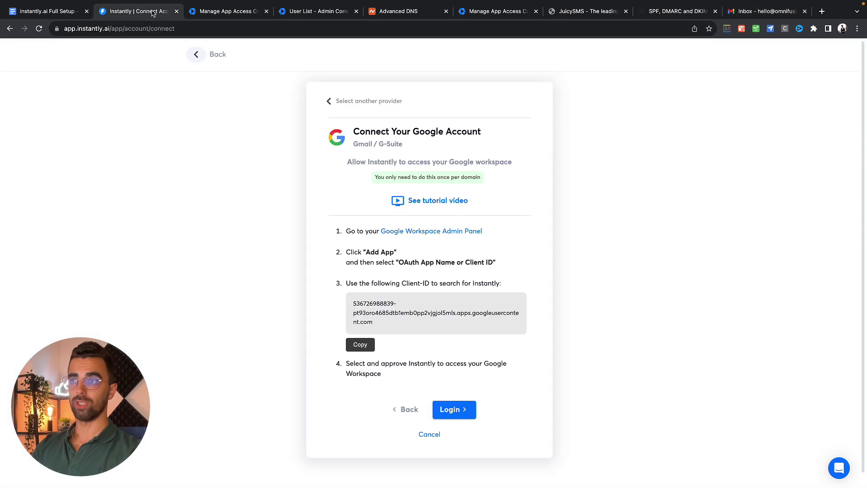
pyautogui.click(463, 409)
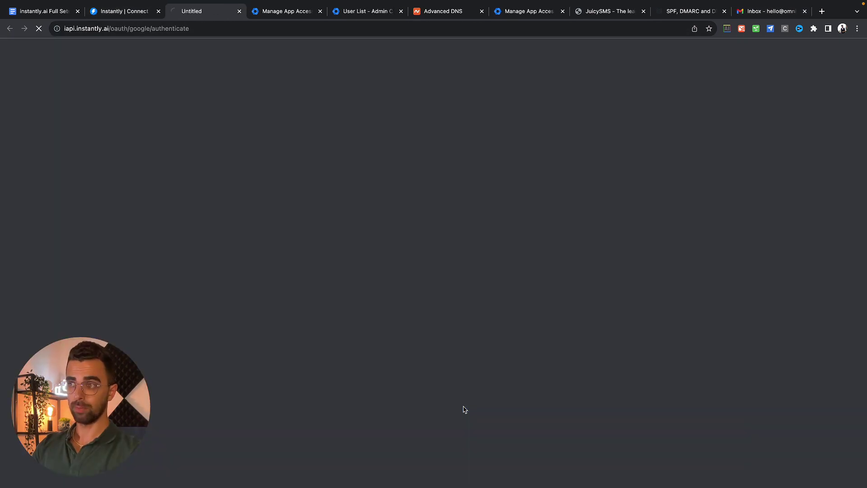
pyautogui.click(375, 352)
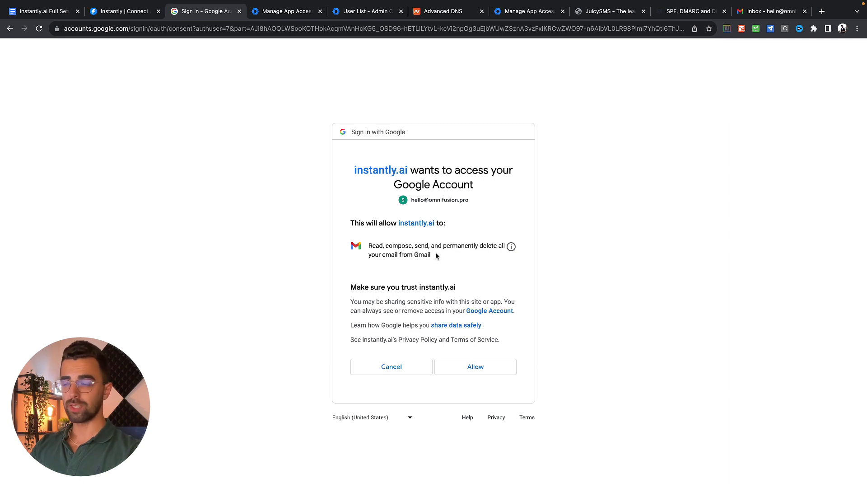
pyautogui.click(485, 364)
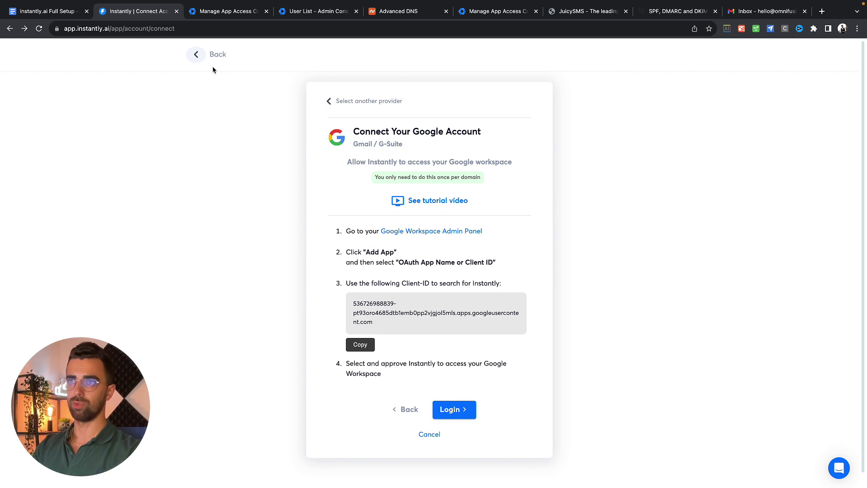
pyautogui.click(197, 55)
pyautogui.scroll(-10, 276, 330)
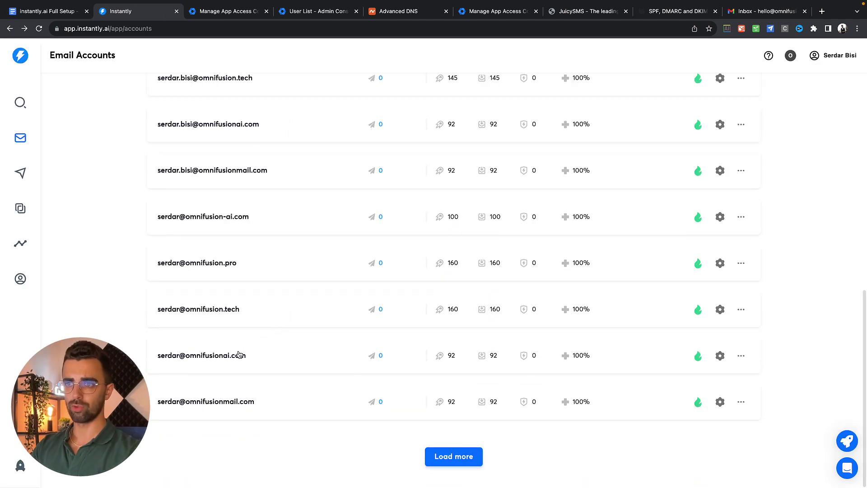
pyautogui.scroll(8, 225, 293)
pyautogui.scroll(2, 225, 293)
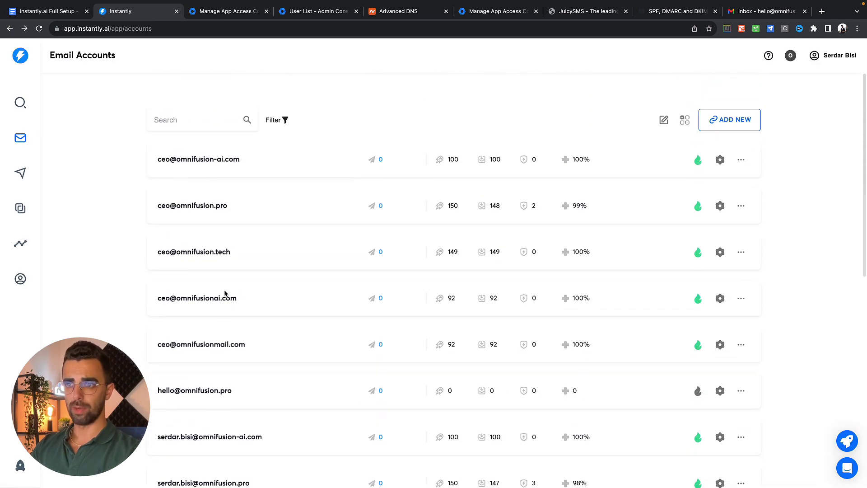
pyautogui.moveTo(153, 390); pyautogui.dragTo(240, 391)
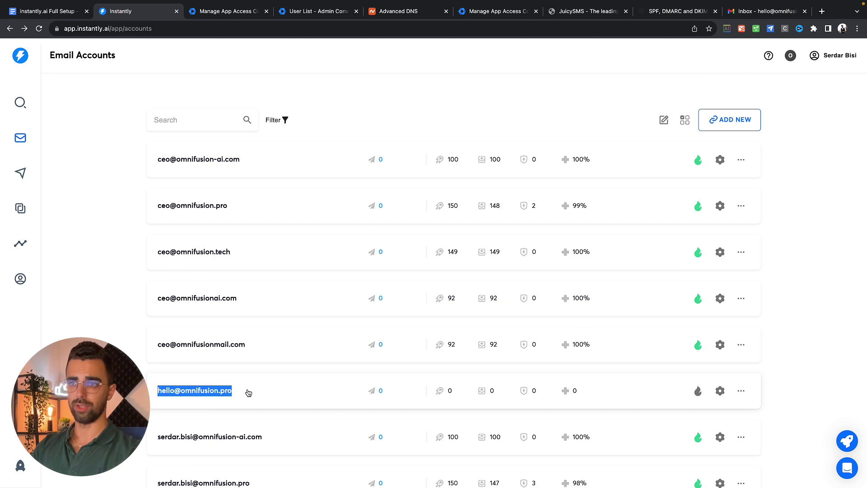
pyautogui.click(245, 392)
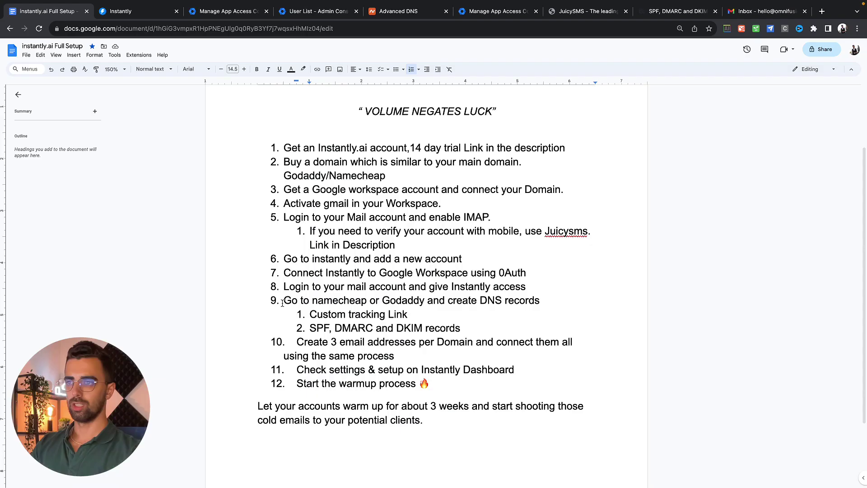
pyautogui.moveTo(284, 300); pyautogui.dragTo(541, 301)
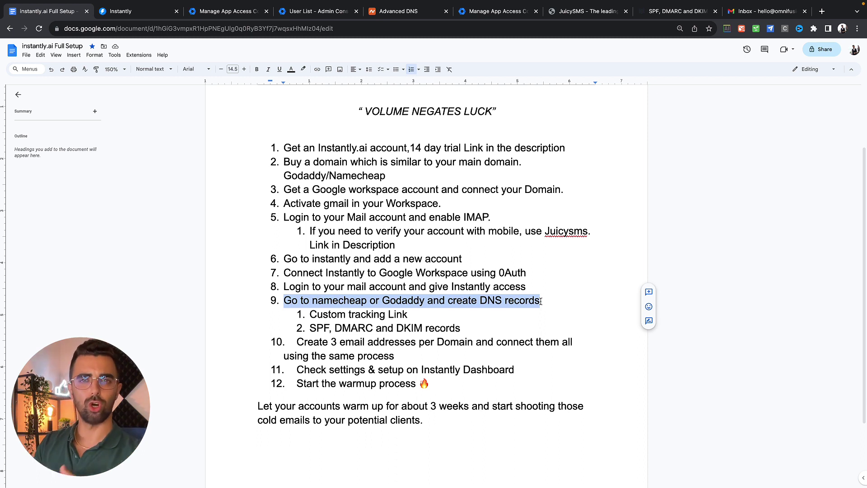
pyautogui.click(309, 315)
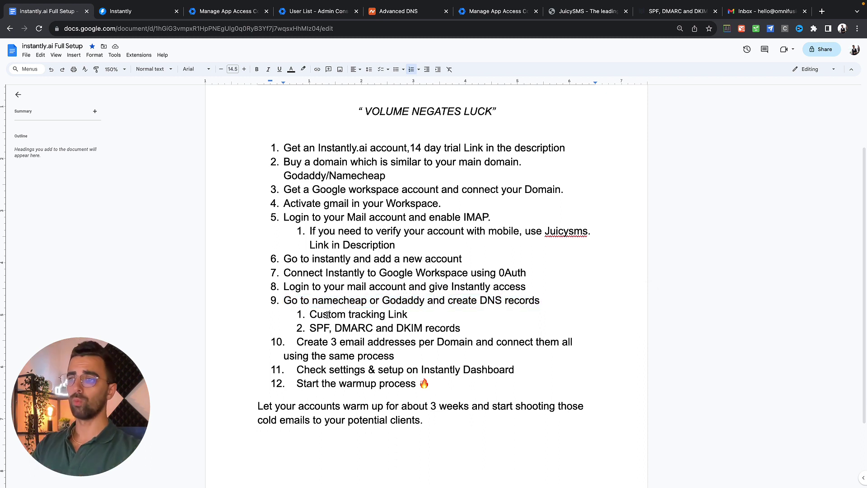
pyautogui.moveTo(310, 315); pyautogui.dragTo(408, 316)
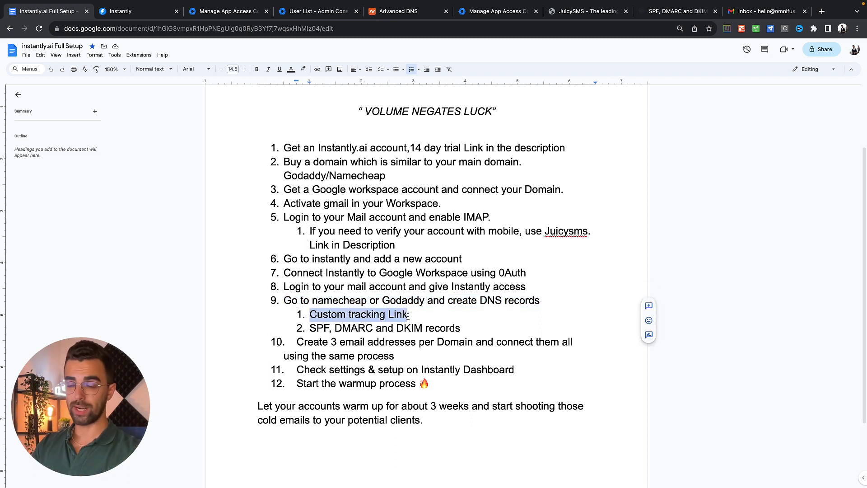
pyautogui.doubleClick(316, 328)
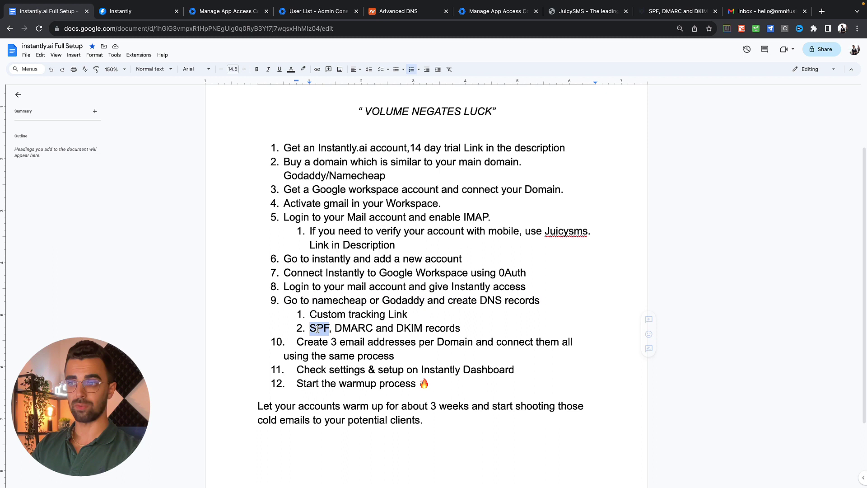
pyautogui.click(359, 327)
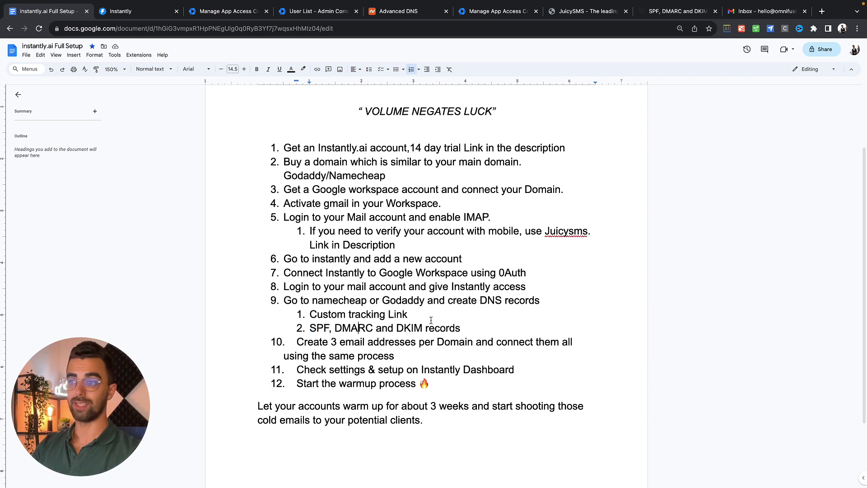
pyautogui.doubleClick(404, 328)
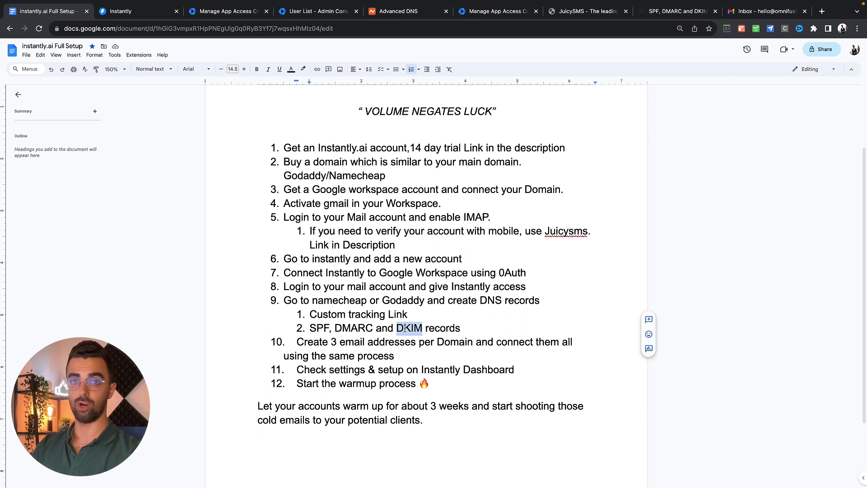
pyautogui.tripleClick(407, 317)
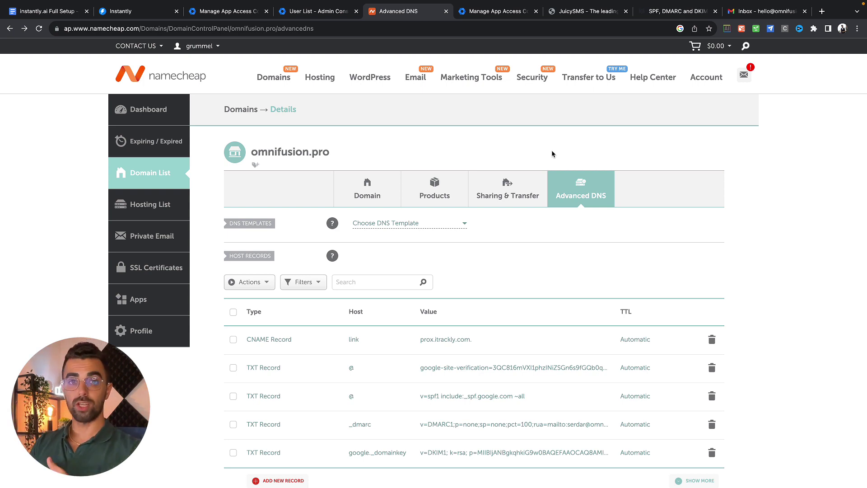
# Scroll through the omnifusion.pro host records to review the CNAME, SPF, DMARC and DKIM entries.
pyautogui.scroll(-2, 489, 274)
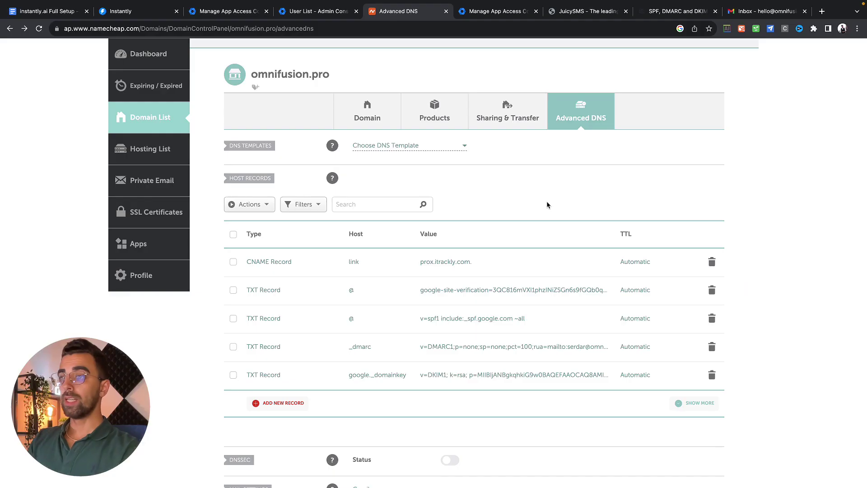
pyautogui.scroll(-1, 546, 201)
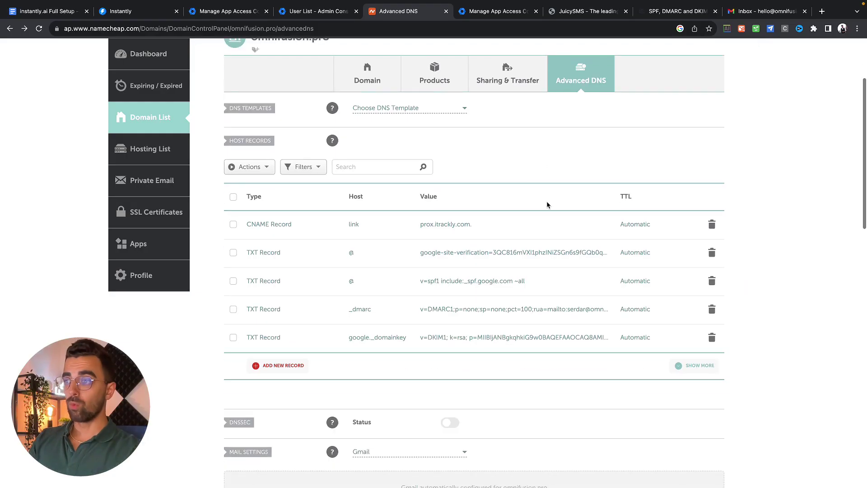
pyautogui.scroll(1, 546, 204)
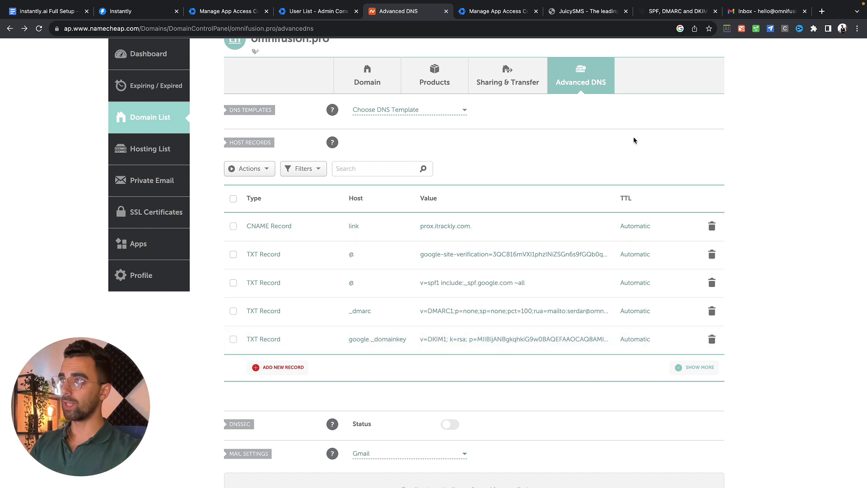
pyautogui.click(672, 11)
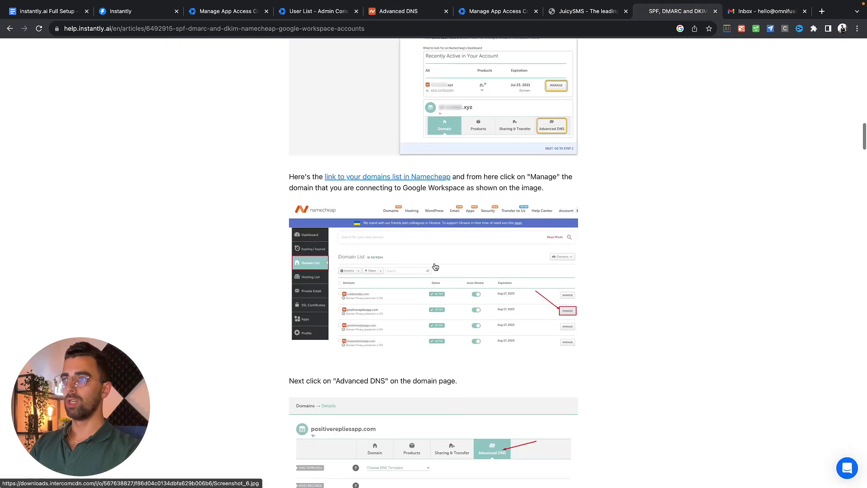
pyautogui.scroll(5, 435, 267)
pyautogui.scroll(-3, 435, 267)
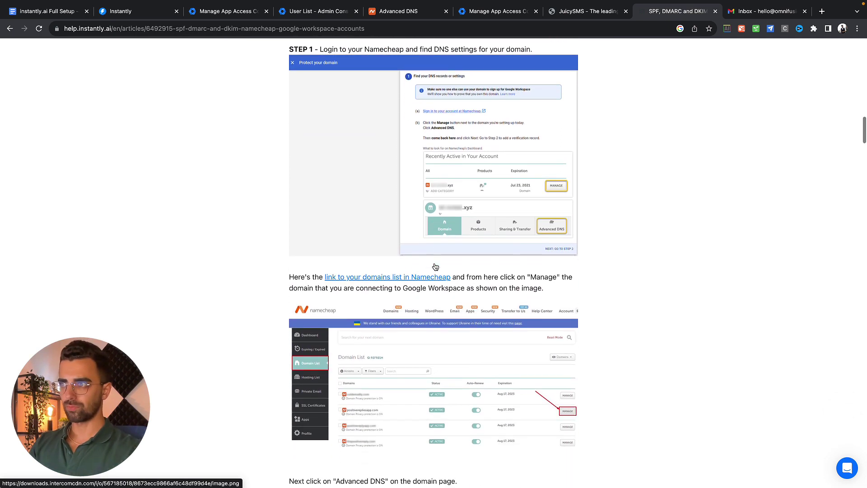
pyautogui.scroll(-3, 435, 267)
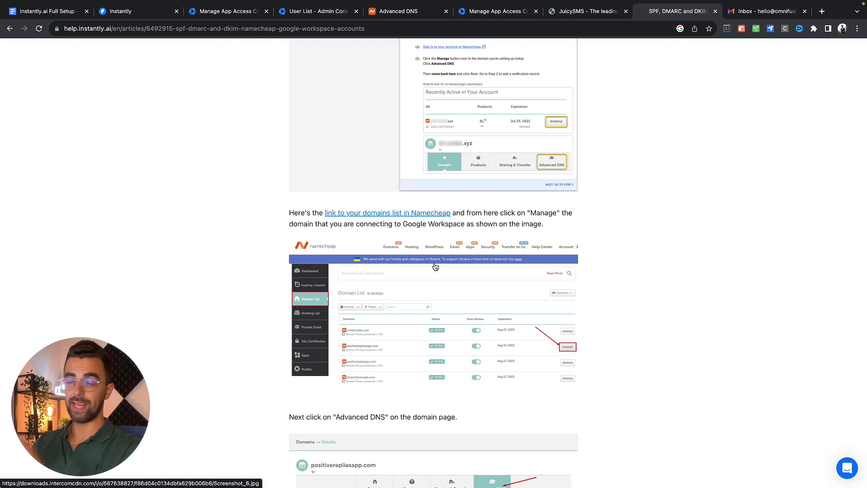
pyautogui.scroll(-12, 435, 267)
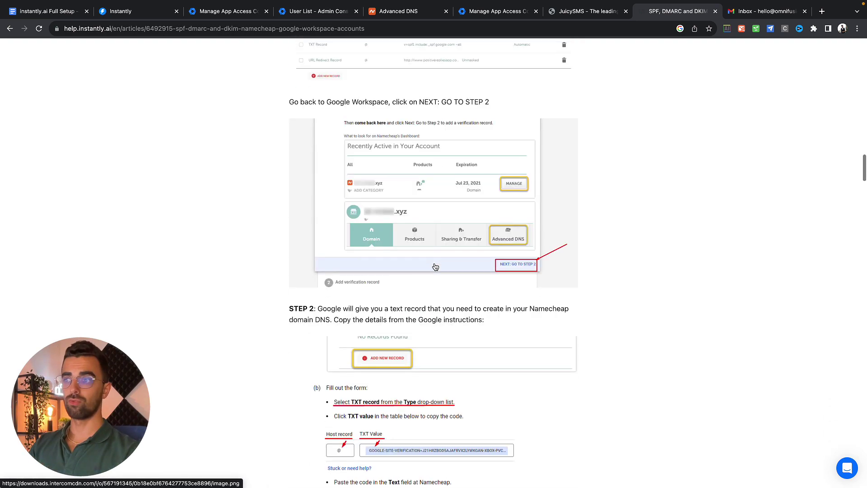
pyautogui.scroll(-15, 435, 267)
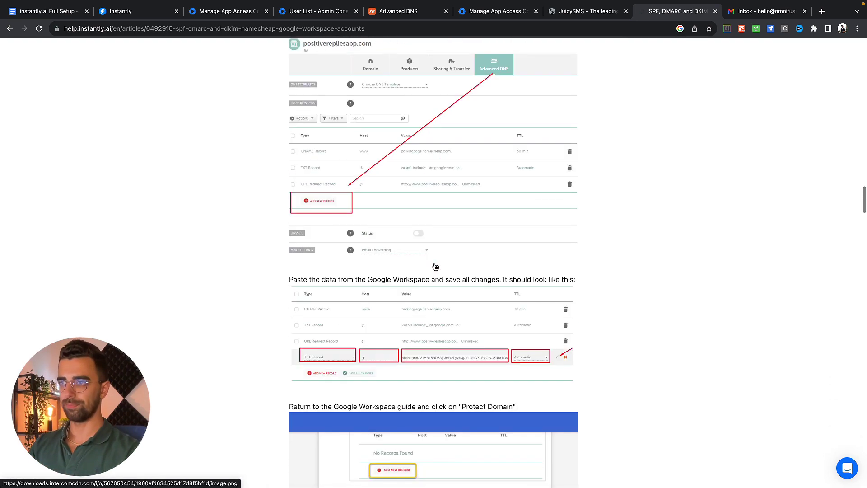
pyautogui.scroll(-3, 435, 266)
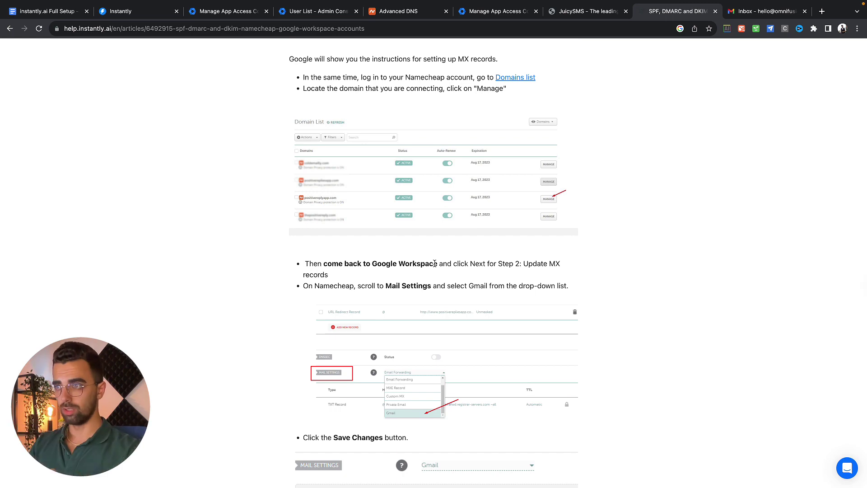
pyautogui.scroll(-3, 434, 263)
pyautogui.scroll(-10, 434, 265)
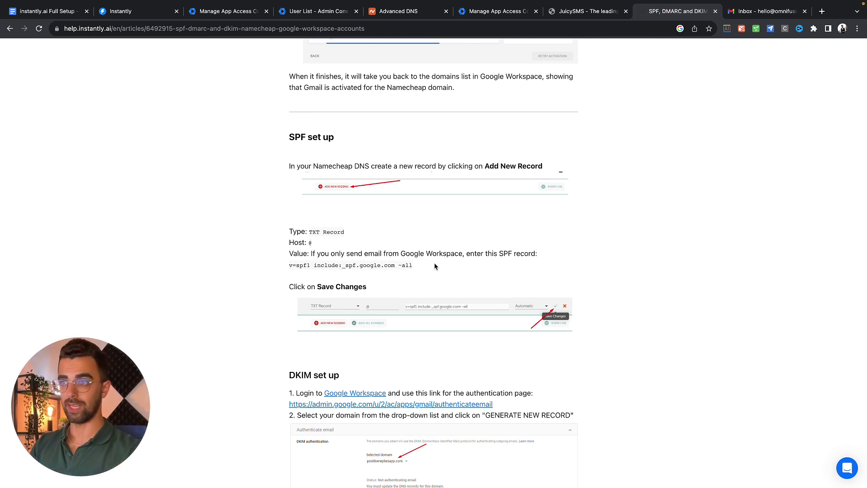
pyautogui.moveTo(290, 136); pyautogui.dragTo(397, 145)
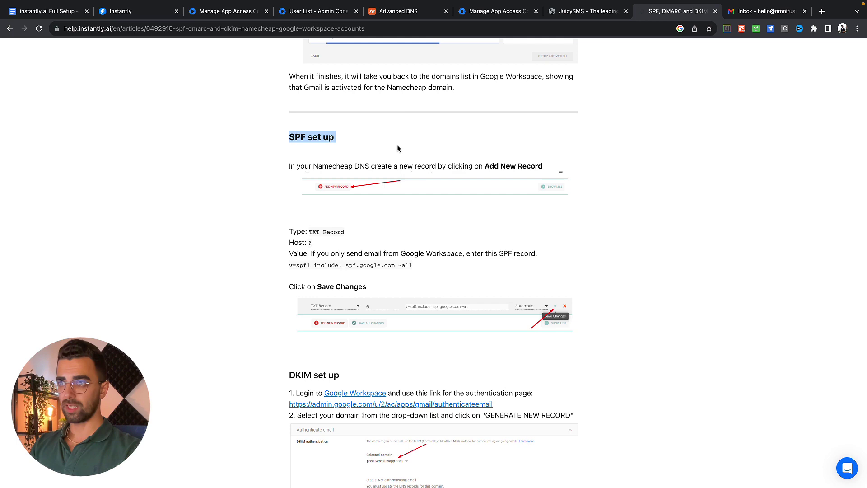
pyautogui.click(392, 223)
pyautogui.tripleClick(302, 265)
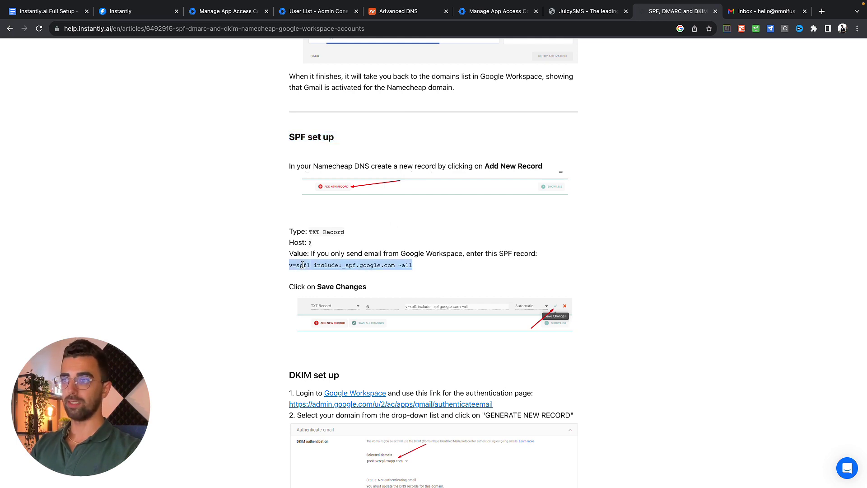
pyautogui.click(307, 265)
pyautogui.scroll(-5, 294, 268)
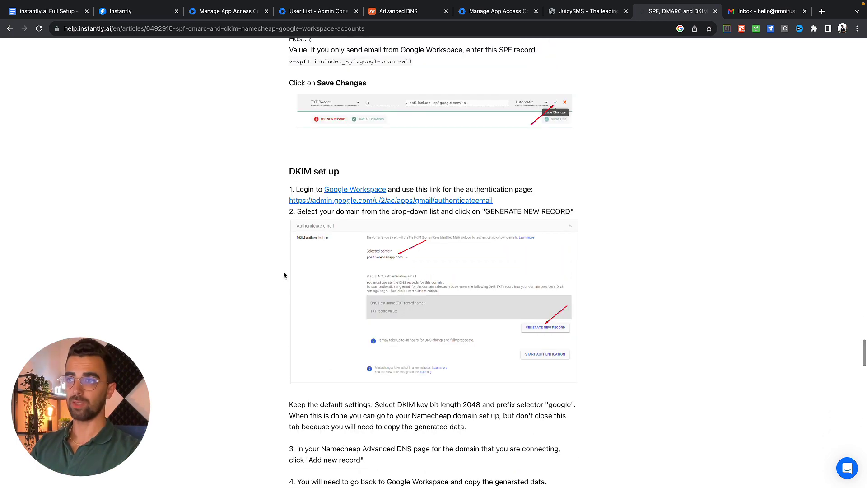
pyautogui.scroll(-1, 283, 273)
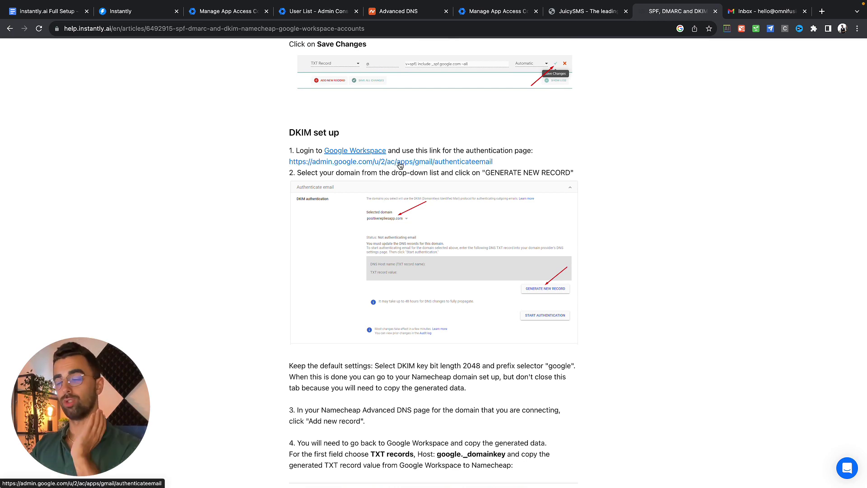
pyautogui.scroll(-2, 400, 165)
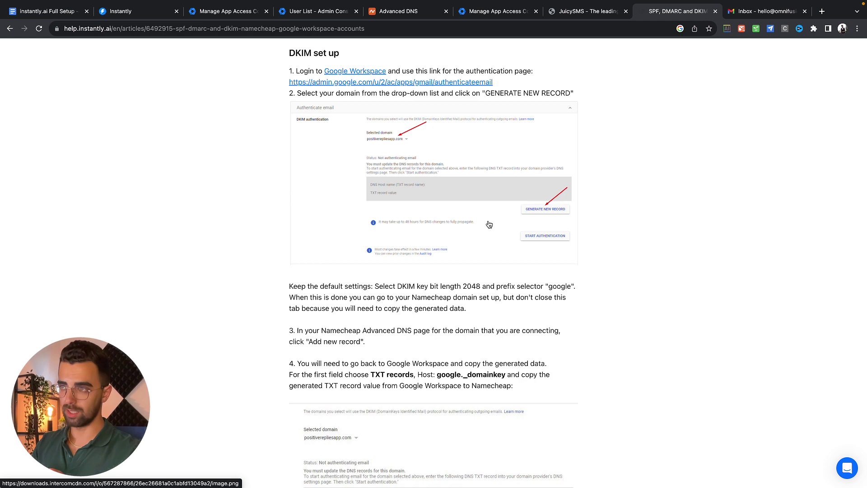
pyautogui.scroll(-15, 489, 224)
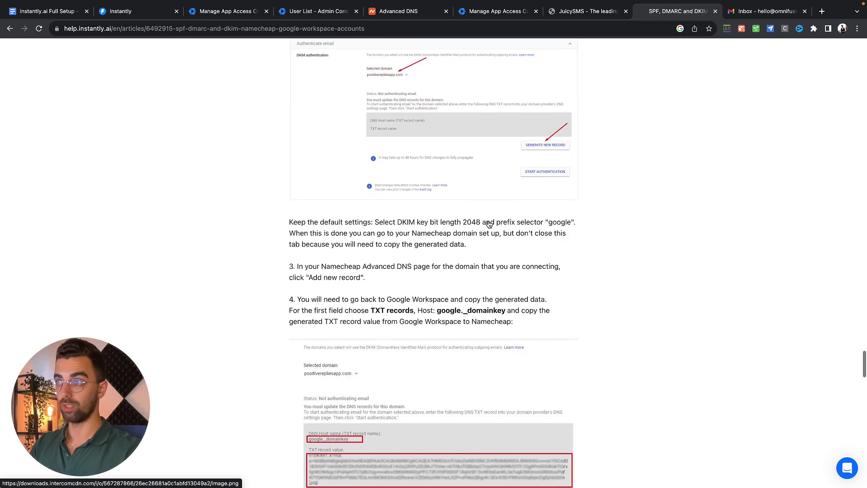
pyautogui.scroll(-3, 488, 224)
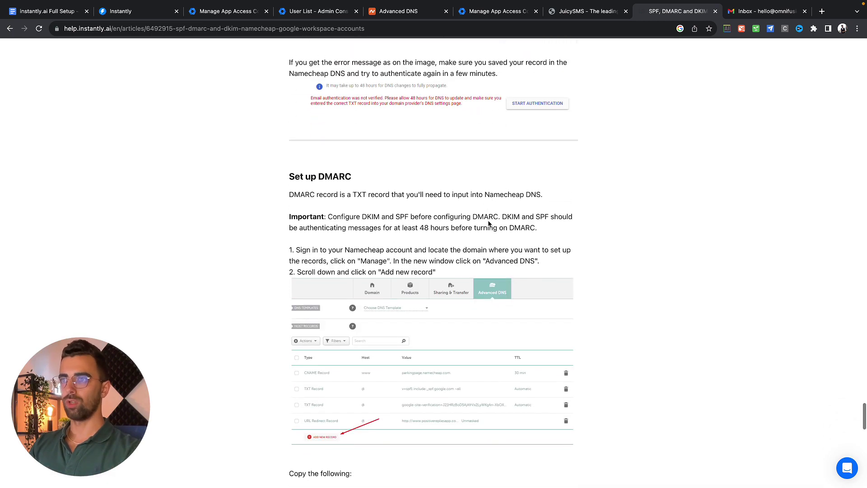
pyautogui.scroll(-5, 440, 230)
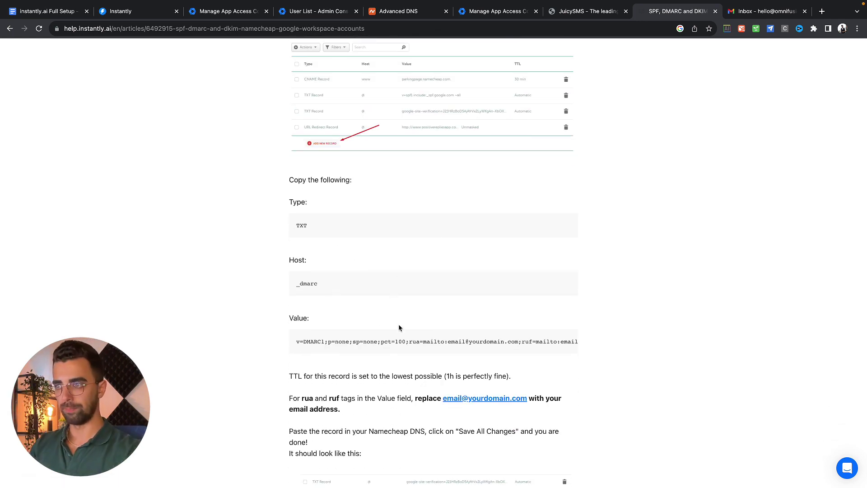
pyautogui.doubleClick(456, 341)
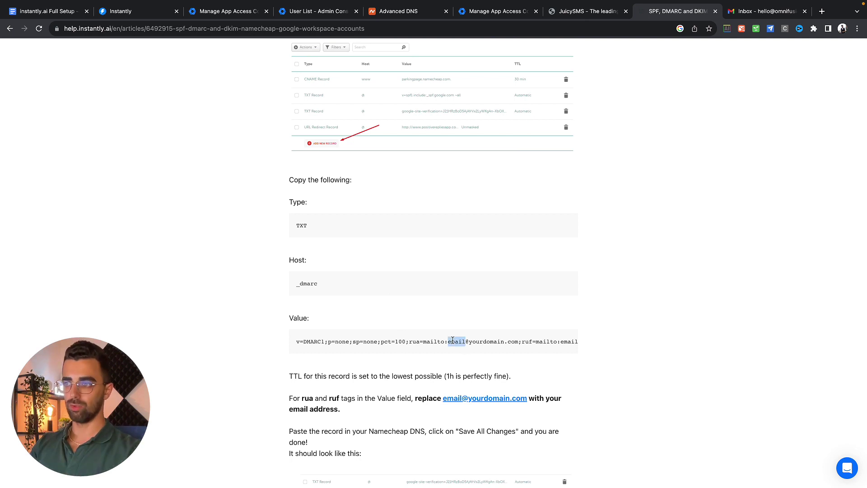
pyautogui.click(452, 340)
pyautogui.moveTo(448, 341); pyautogui.dragTo(588, 345)
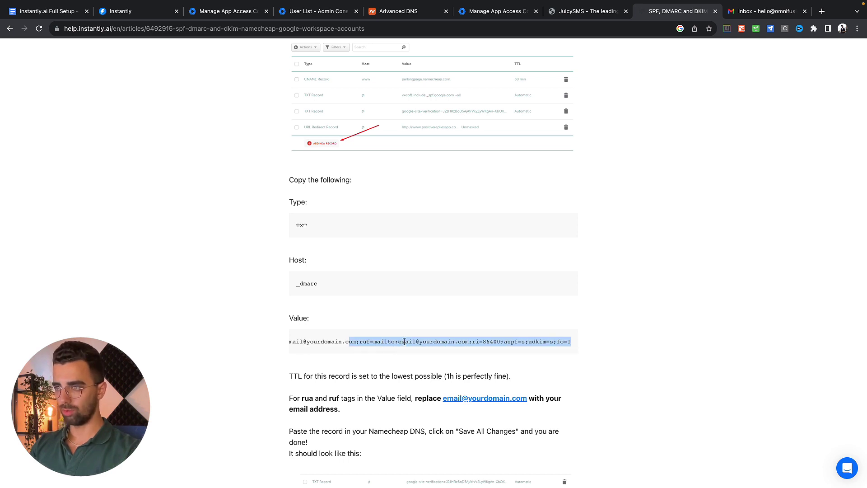
pyautogui.tripleClick(409, 344)
pyautogui.click(416, 342)
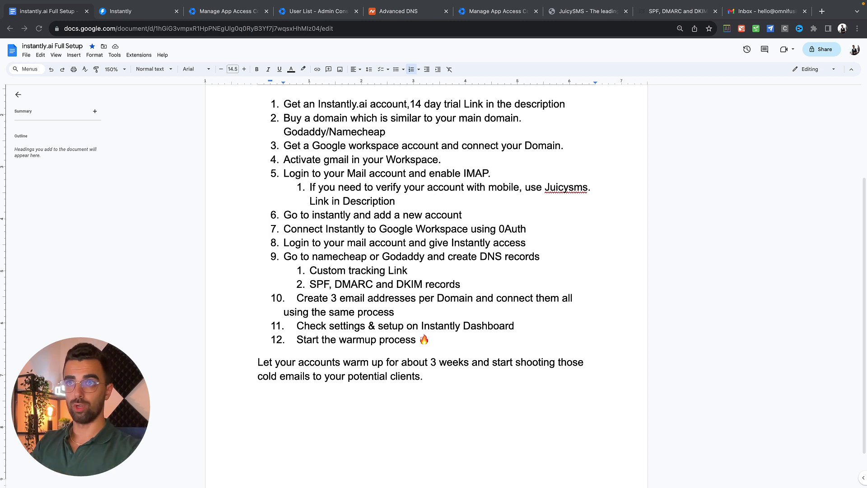
# Switch from the Google Doc checklist to Instantly's Email Accounts page.
pyautogui.click(160, 12)
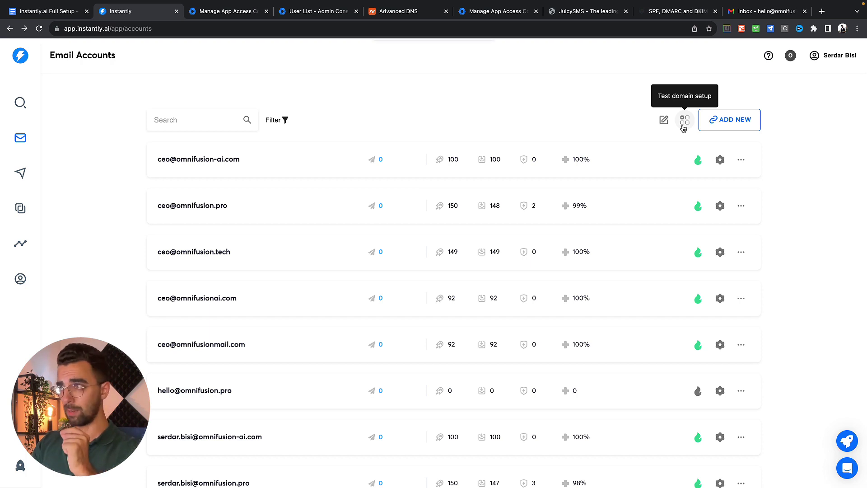
pyautogui.click(683, 129)
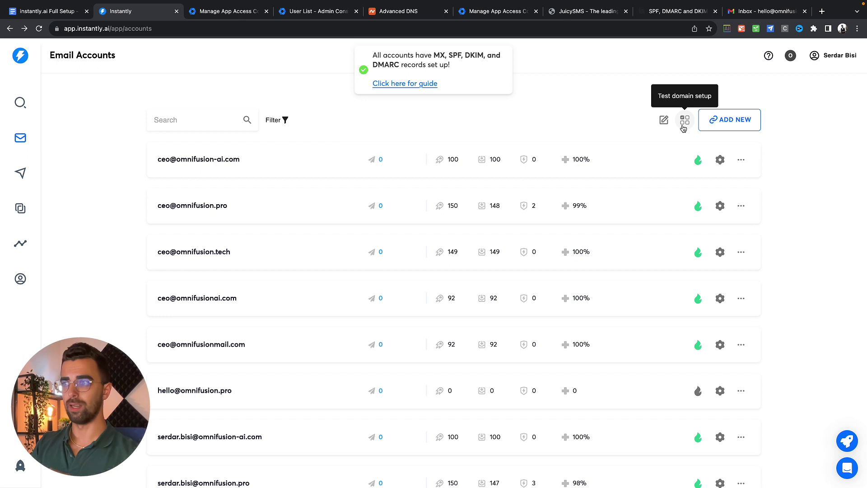
pyautogui.scroll(-2, 249, 292)
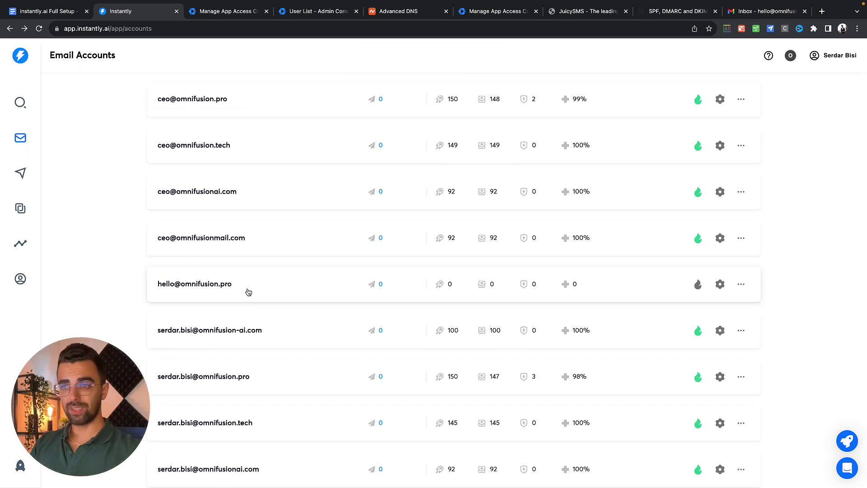
pyautogui.click(698, 286)
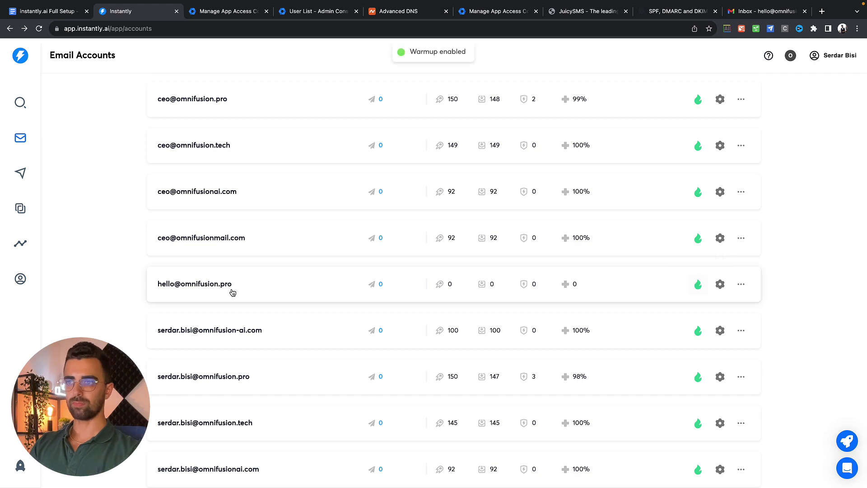
pyautogui.click(214, 287)
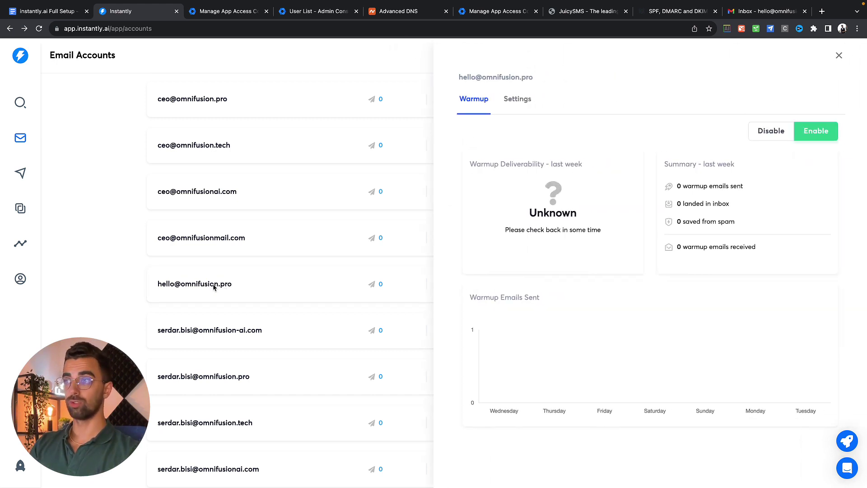
pyautogui.click(517, 102)
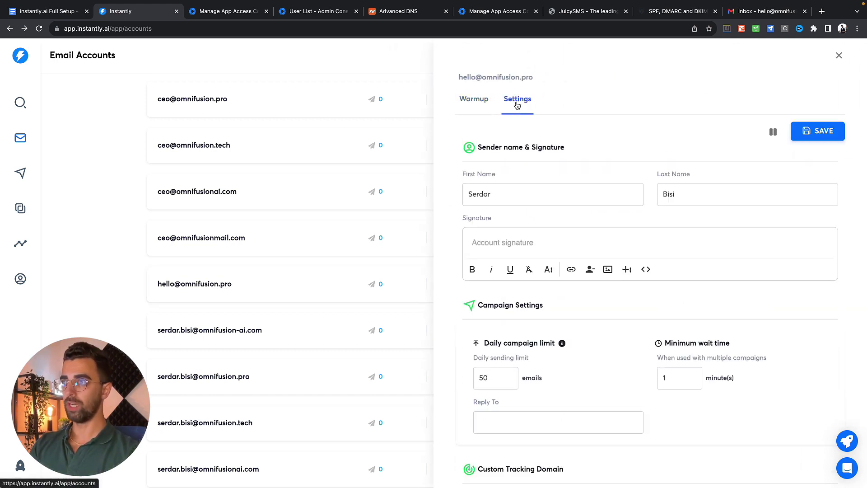
pyautogui.scroll(-4, 529, 190)
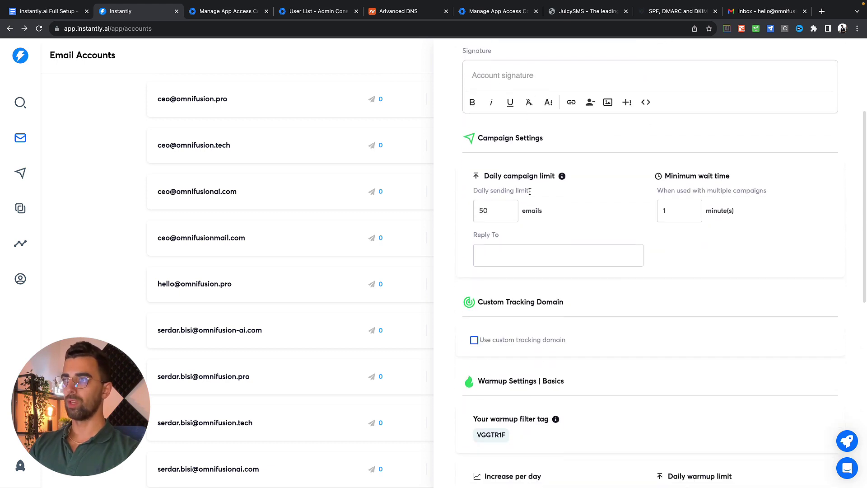
pyautogui.scroll(-3, 529, 191)
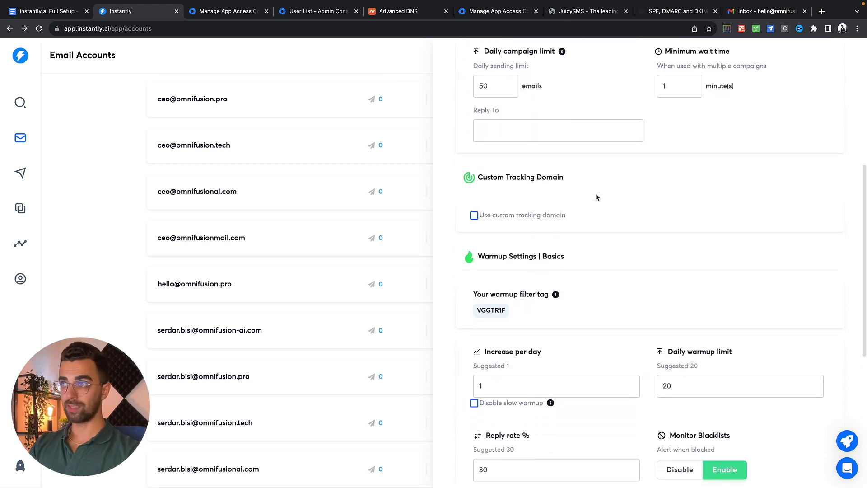
pyautogui.click(475, 217)
pyautogui.click(507, 354)
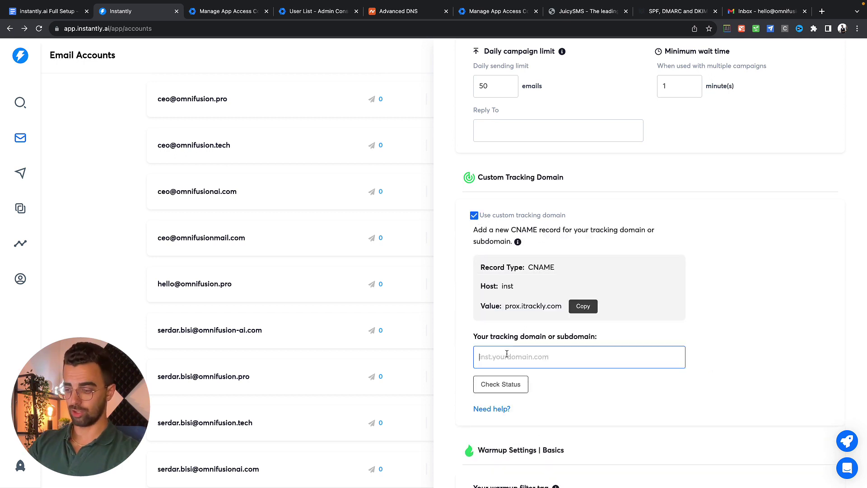
pyautogui.write('link.omni')
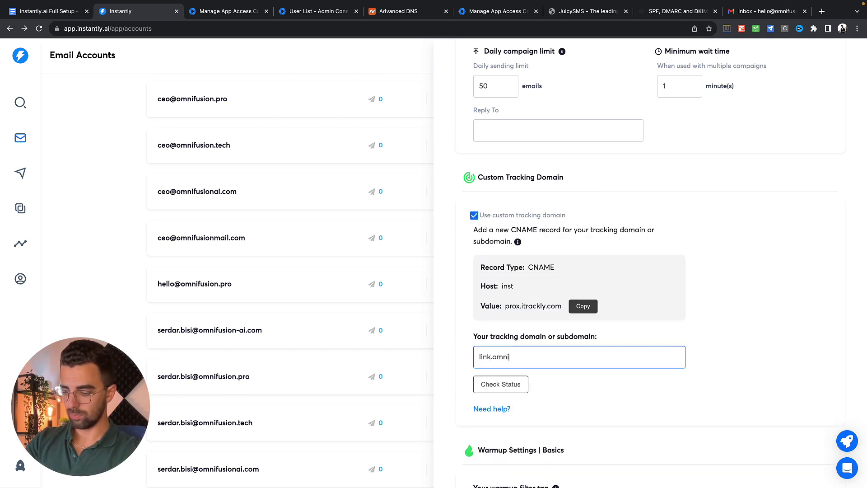
pyautogui.write('fusion.p')
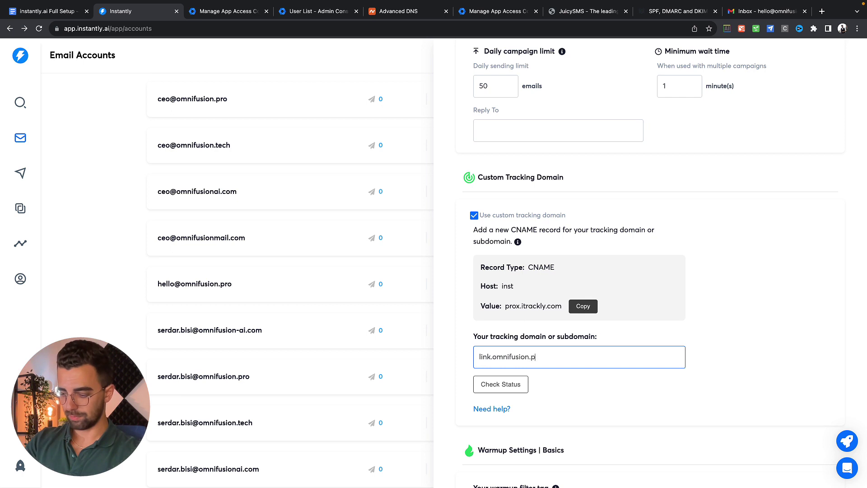
pyautogui.write('ro')
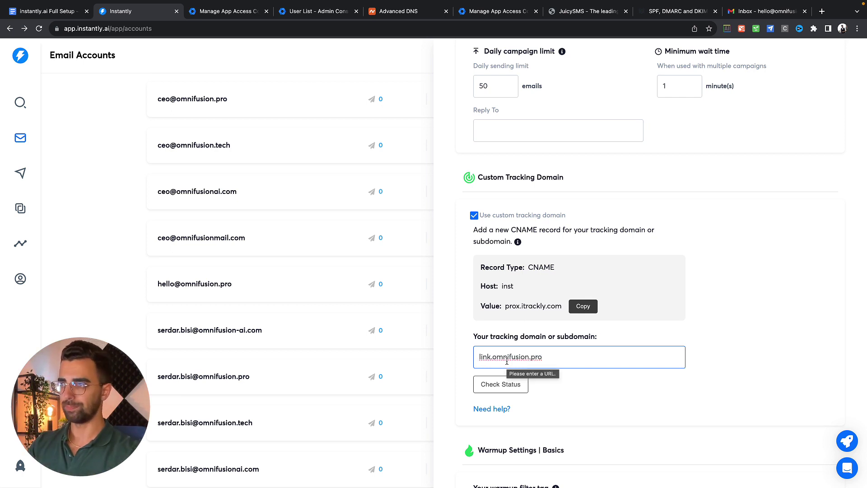
pyautogui.scroll(-2, 506, 361)
pyautogui.click(502, 285)
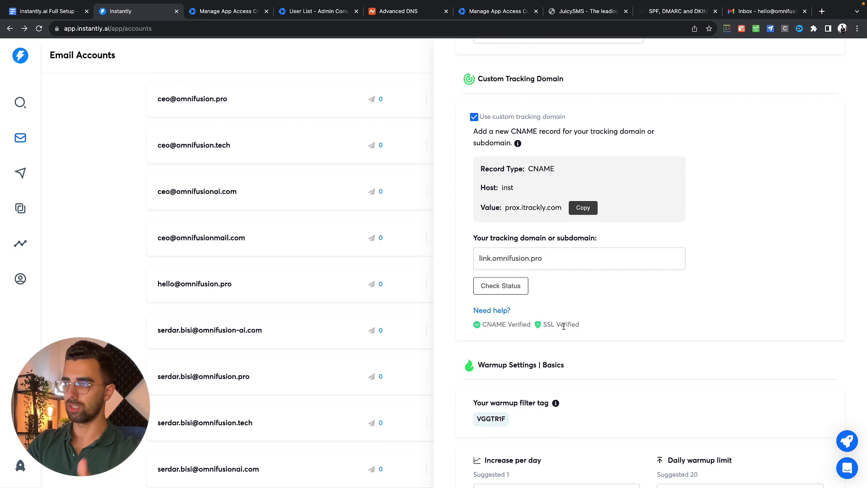
pyautogui.scroll(-4, 564, 327)
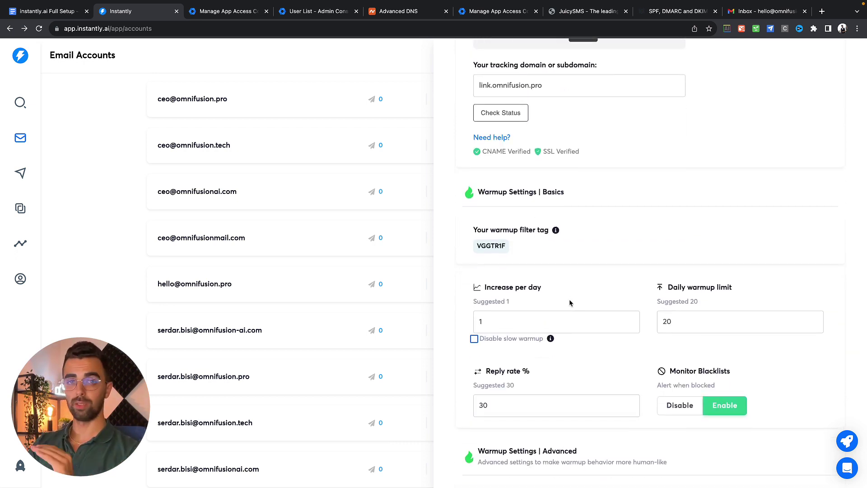
pyautogui.scroll(-1, 570, 302)
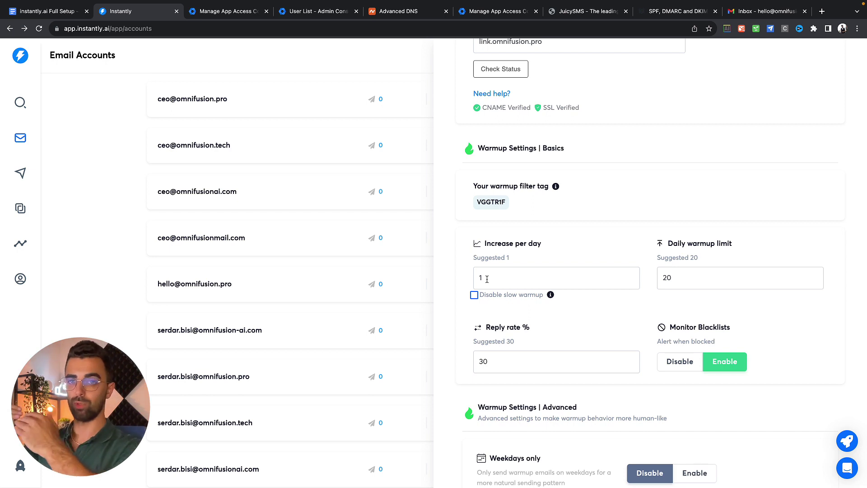
pyautogui.click(677, 279)
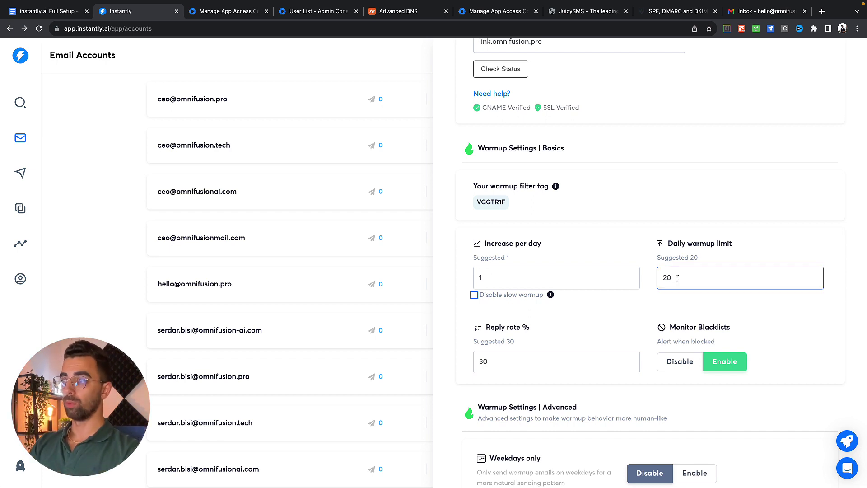
pyautogui.press('BackSpace')
pyautogui.press('BackSpace')
pyautogui.write('16')
pyautogui.scroll(-2, 677, 278)
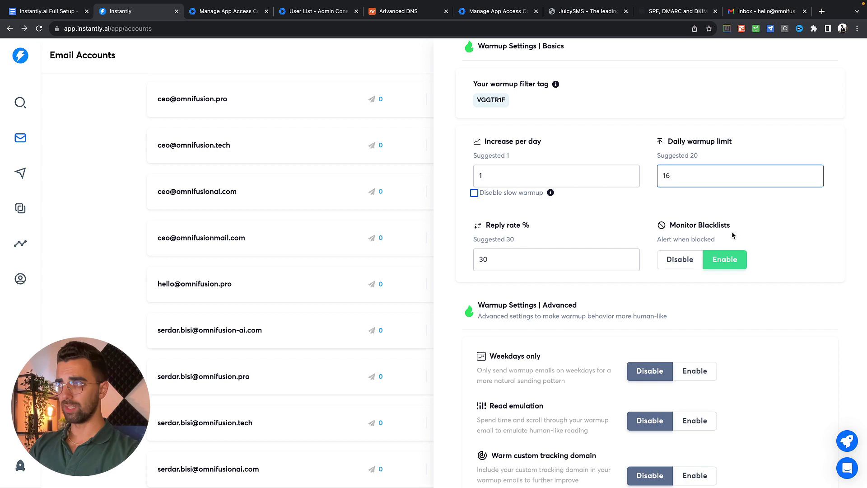
pyautogui.scroll(-2, 570, 250)
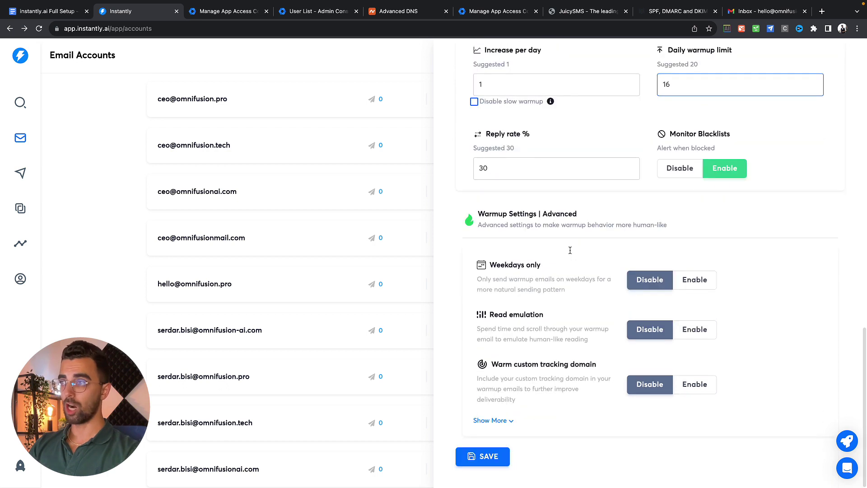
# Enable read emulation and custom tracking domain warming, then save the account settings.
pyautogui.click(694, 330)
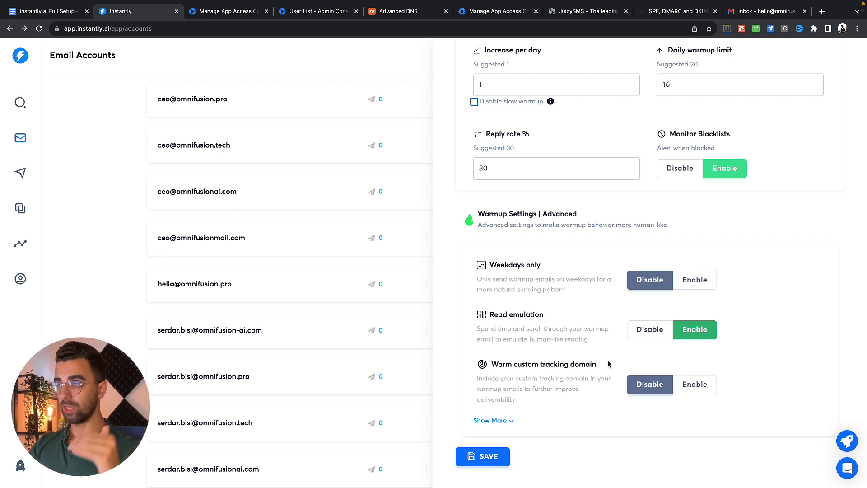
pyautogui.click(701, 384)
pyautogui.click(492, 421)
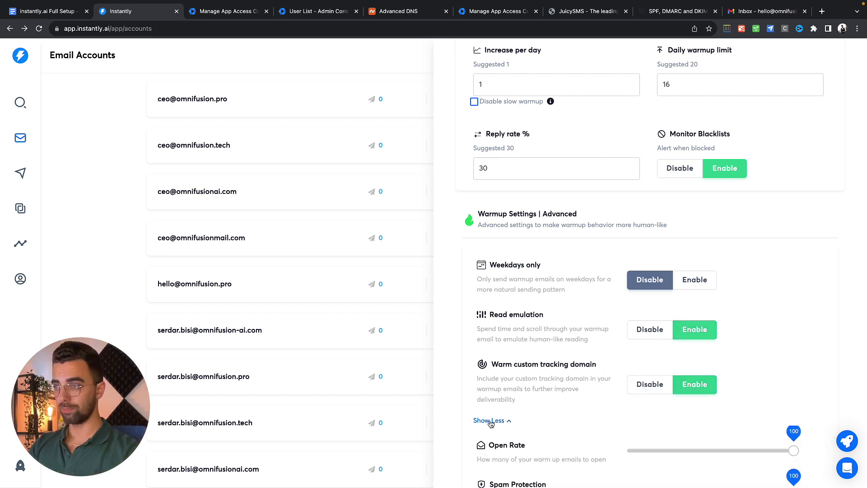
pyautogui.scroll(-3, 491, 438)
pyautogui.click(492, 458)
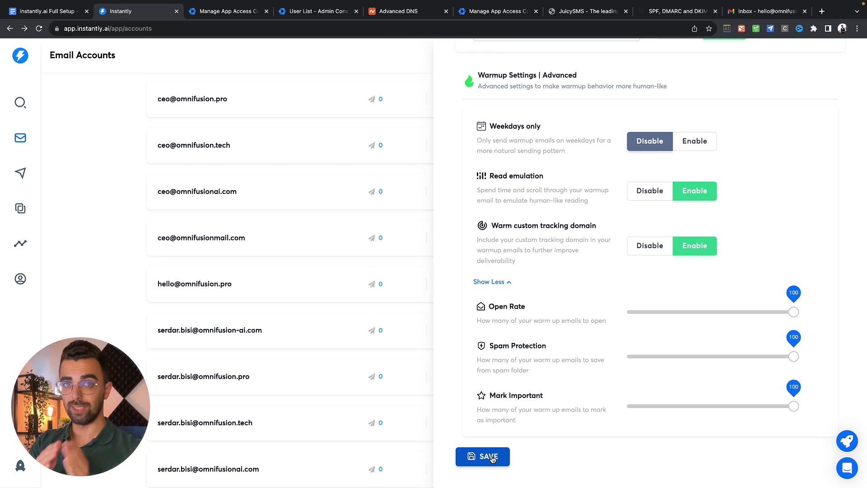
pyautogui.click(219, 322)
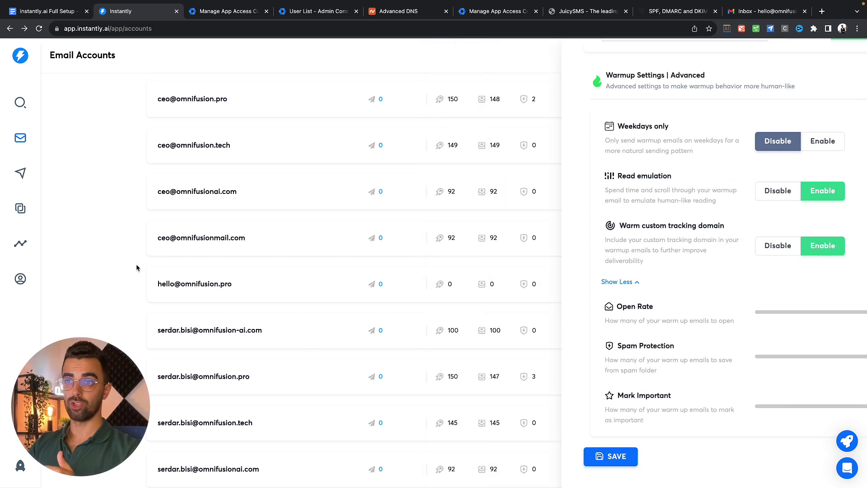
pyautogui.scroll(3, 214, 326)
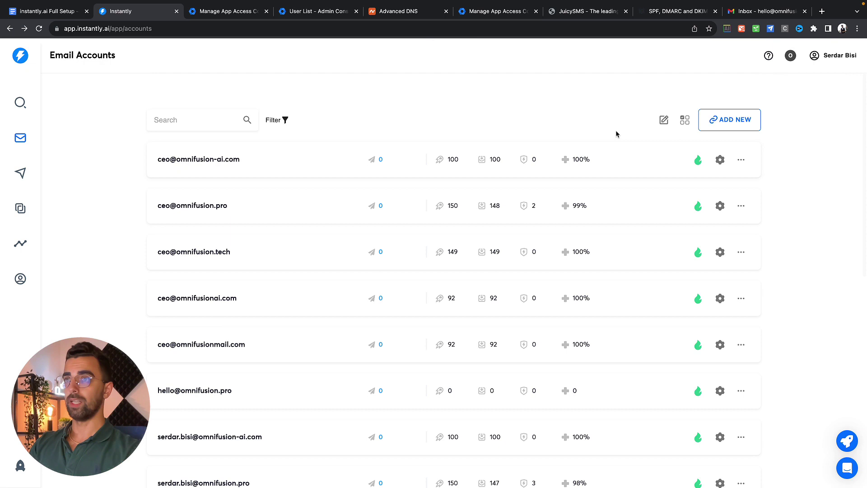
pyautogui.click(664, 120)
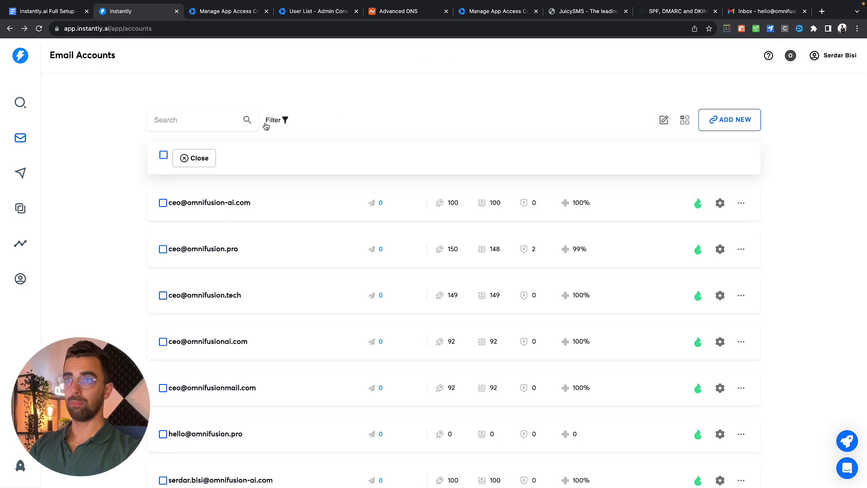
pyautogui.click(164, 155)
pyautogui.click(174, 182)
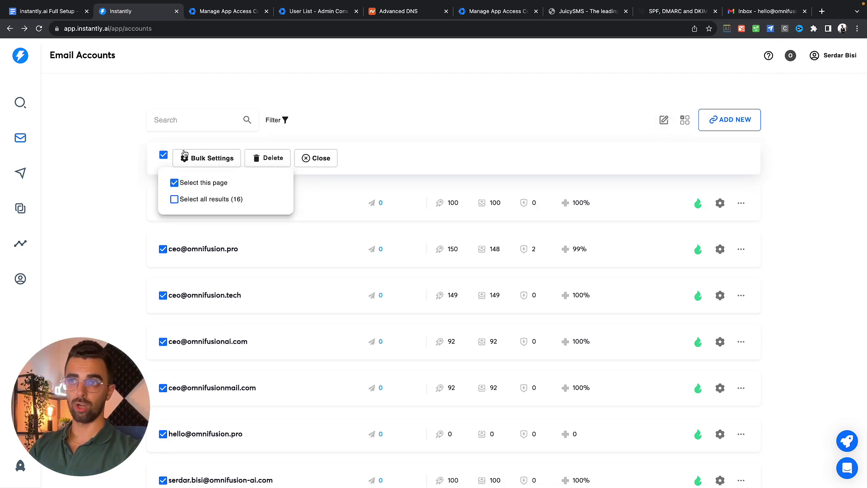
pyautogui.click(218, 160)
pyautogui.scroll(-10, 504, 291)
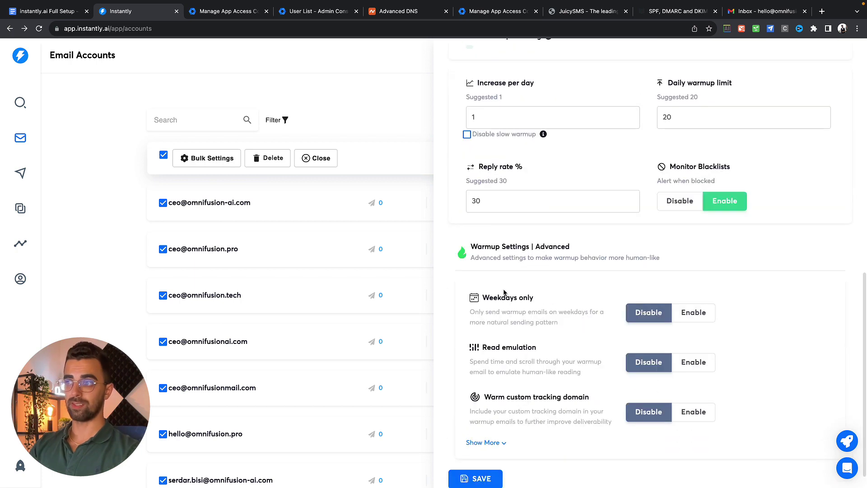